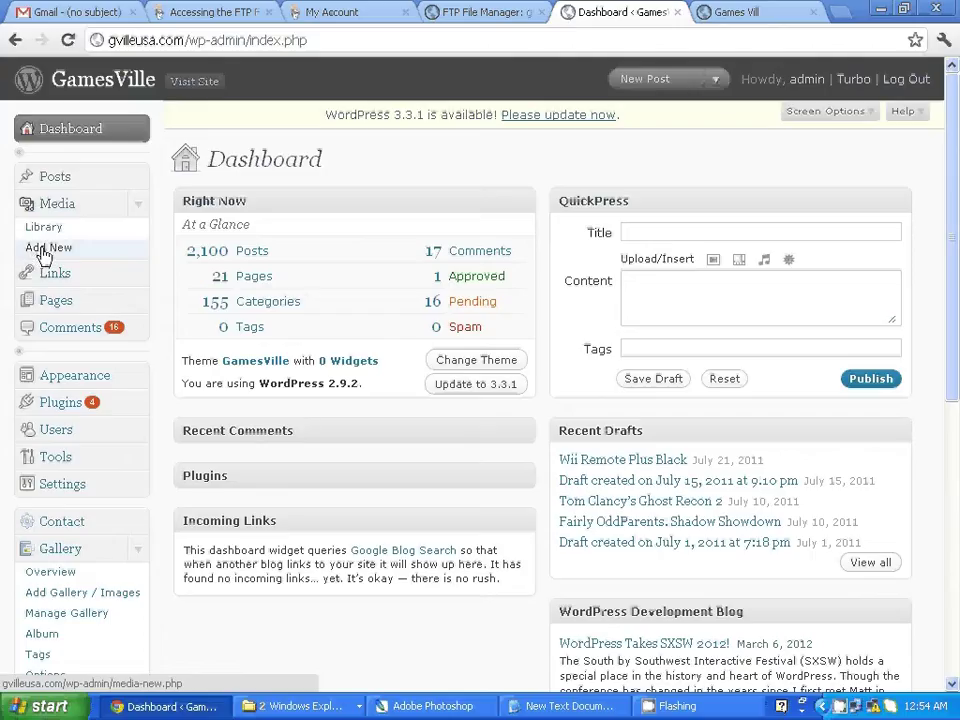
Step: Open the Media > Add New upload page from the admin sidebar
left_click(43, 256)
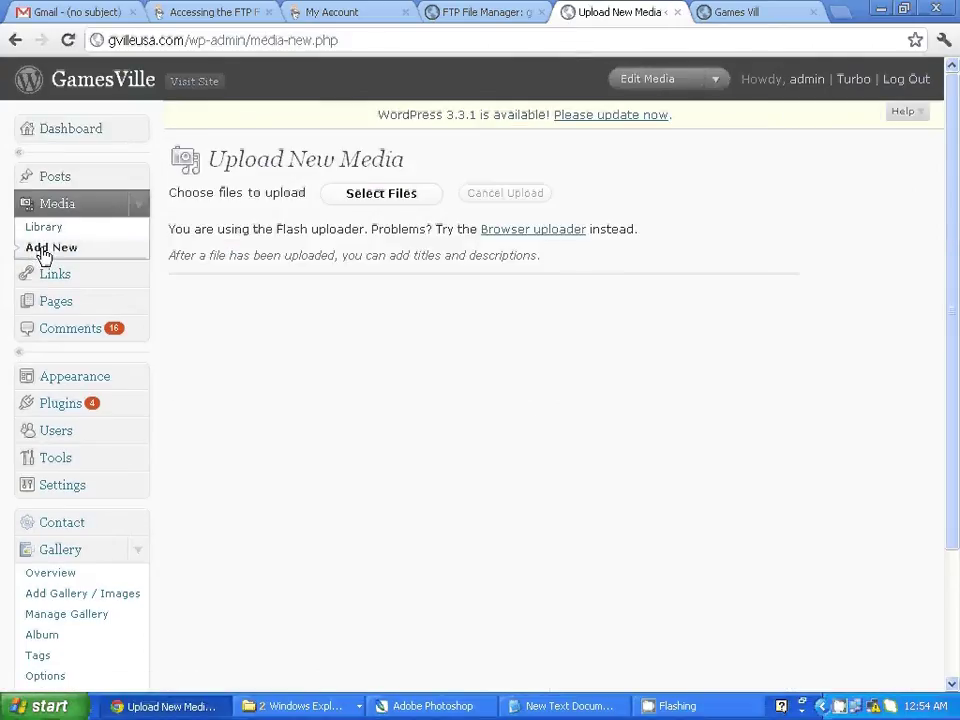
Step: Upload image file 6 from the video-Jemell folder to the site's media
left_click(381, 197)
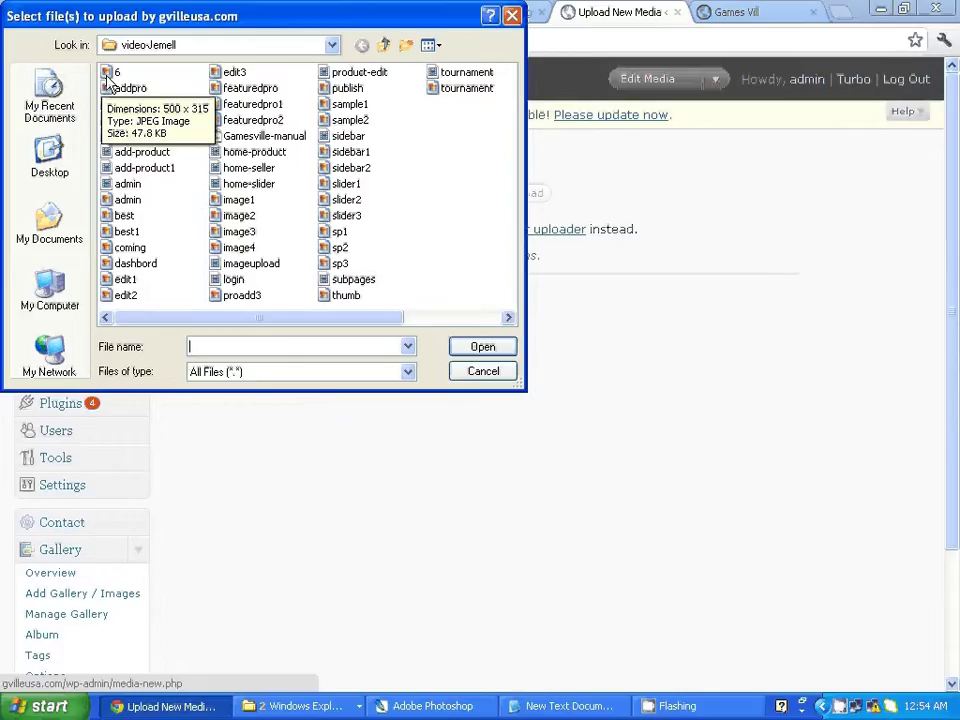
left_click(110, 74)
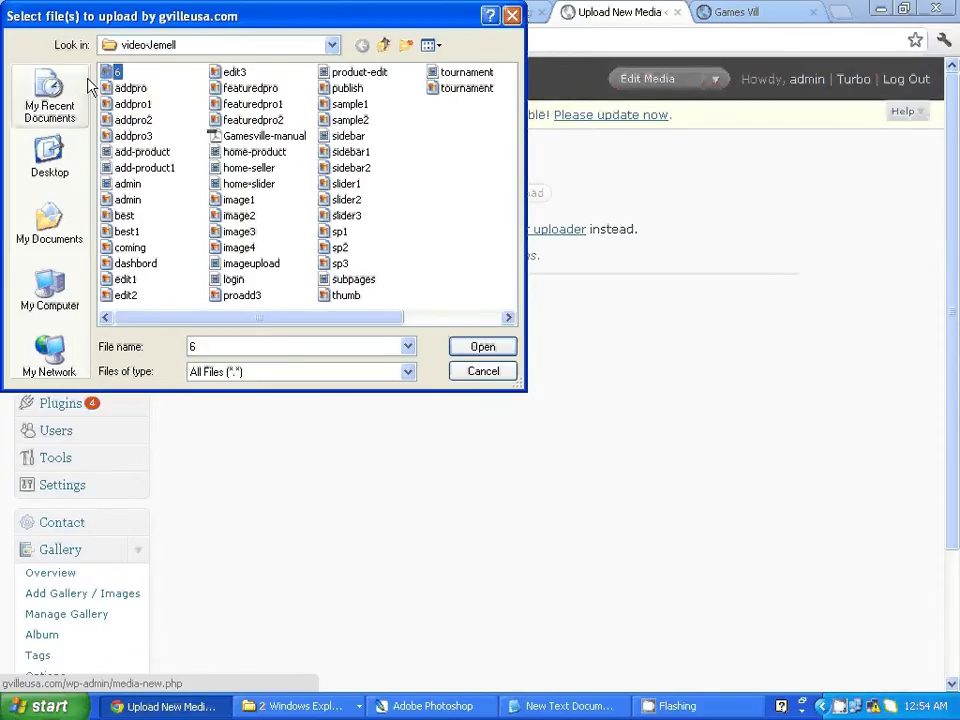
left_click(482, 347)
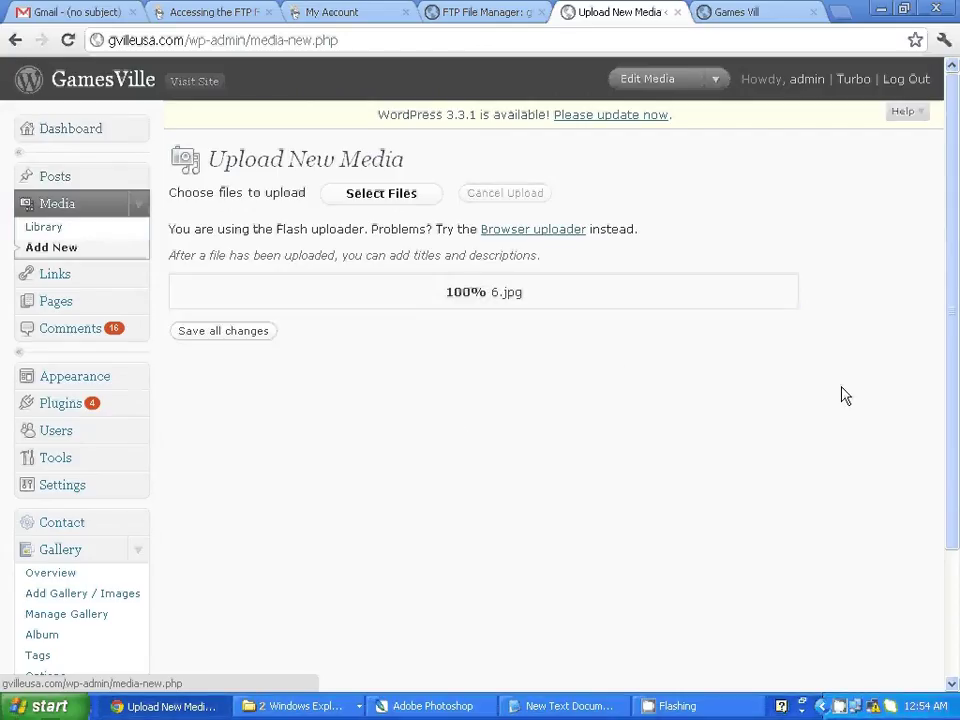
Step: Select 6.jpg's file URL and save its details to the Media Library
scroll(843, 395, "down", 3)
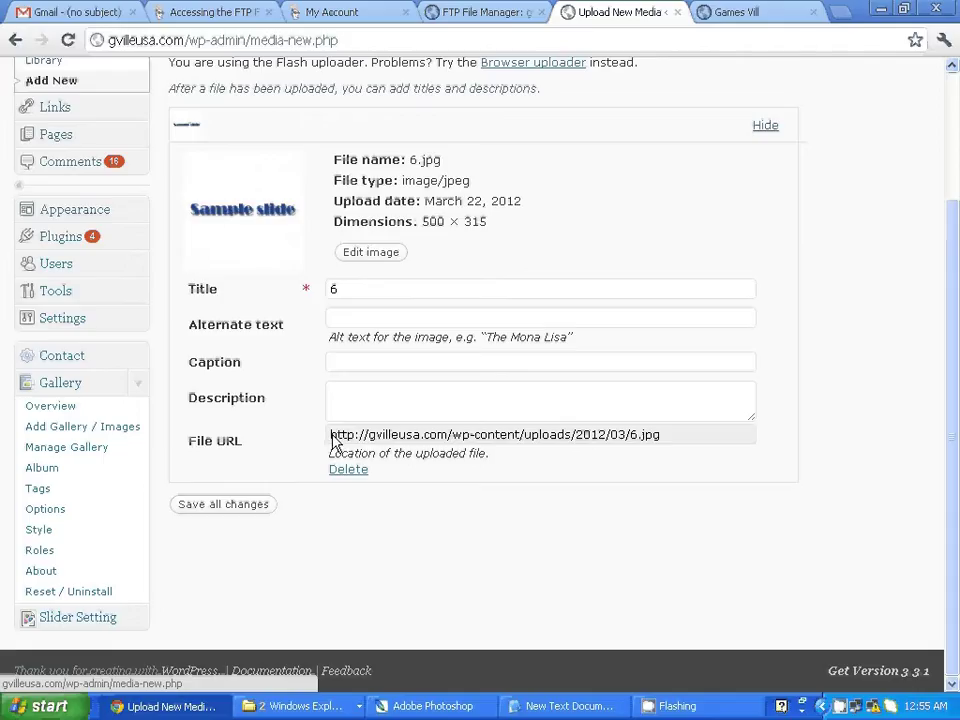
left_click_drag(673, 441, 313, 439)
key("ctrl+c")
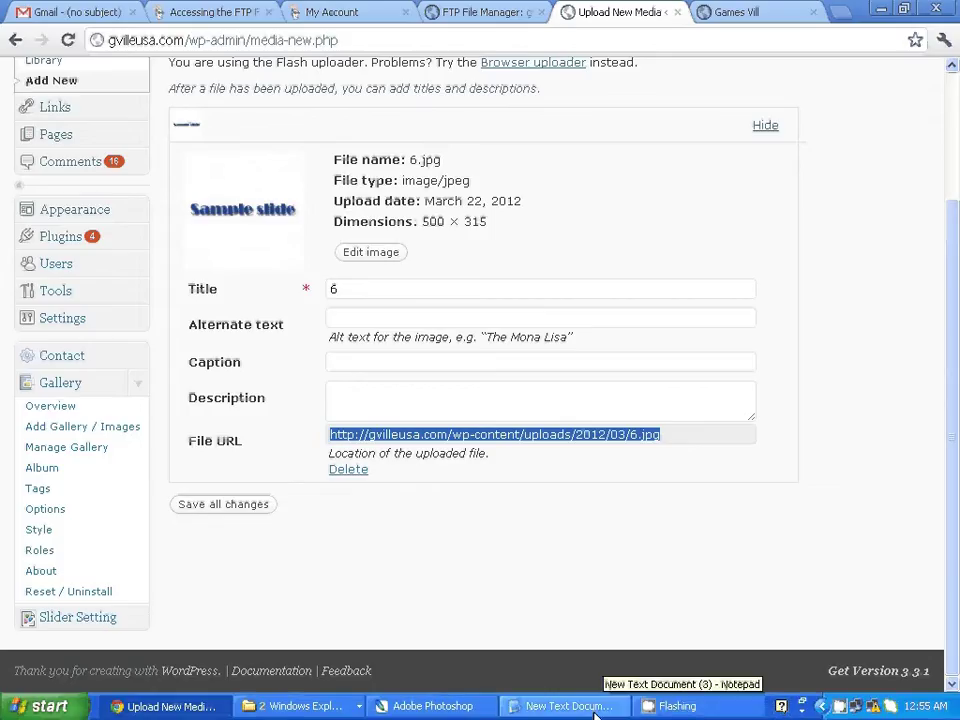
left_click(221, 508)
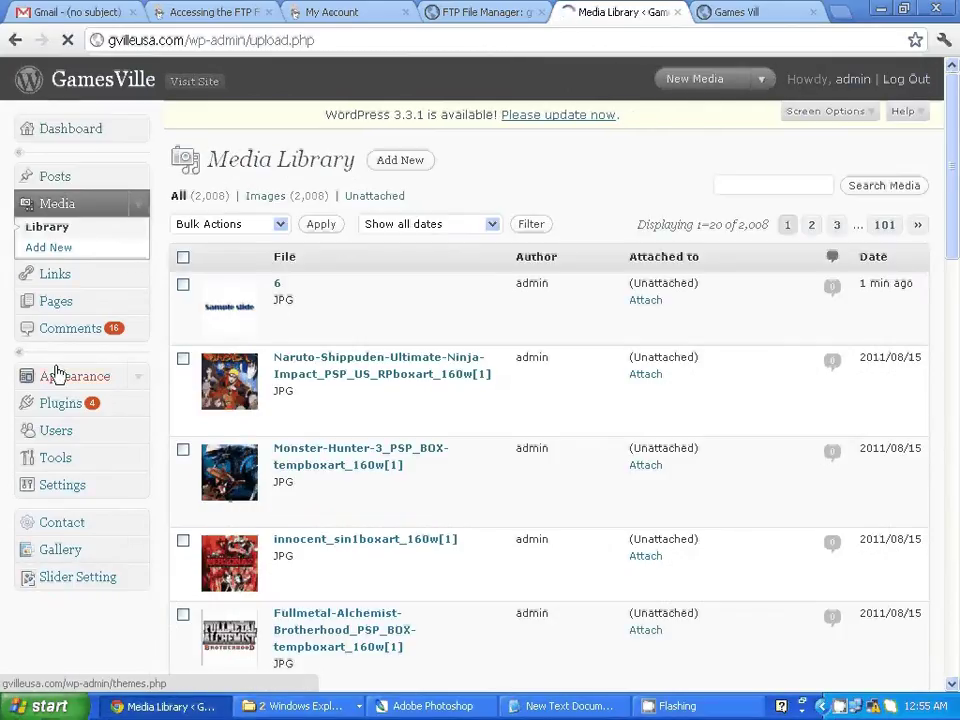
Step: Upload thumb.jpg as a second new media file and bring up its details form
left_click(57, 250)
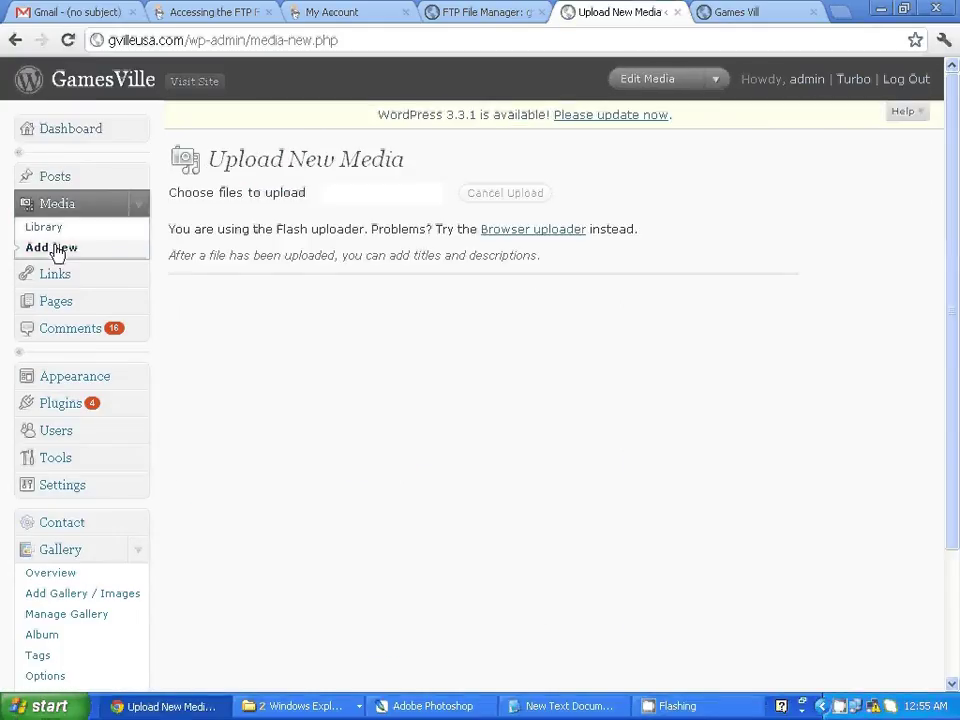
left_click(404, 204)
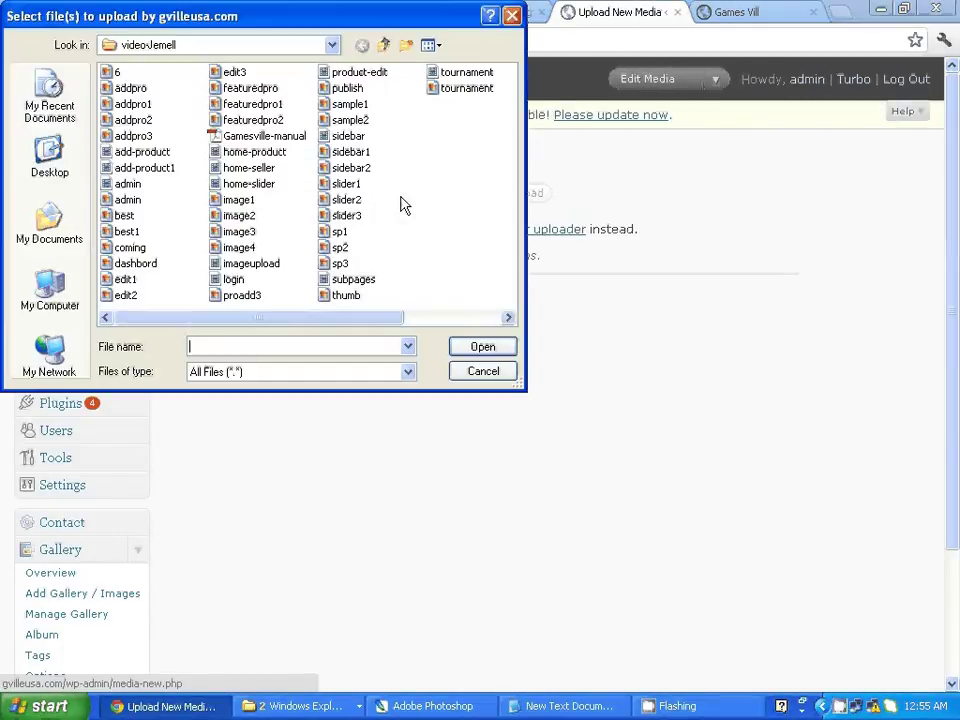
left_click(346, 295)
left_click(462, 346)
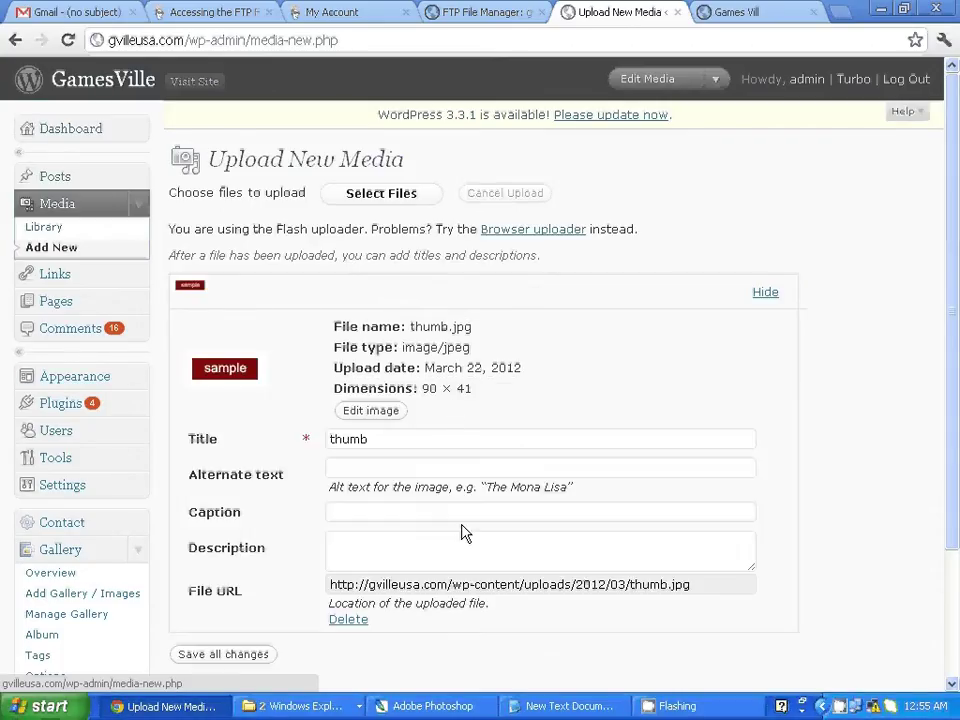
scroll(463, 534, "down", 3)
Step: Paste the 6.jpg URL into Notepad, then select thumb.jpg's file URL and save its details
left_click(585, 710)
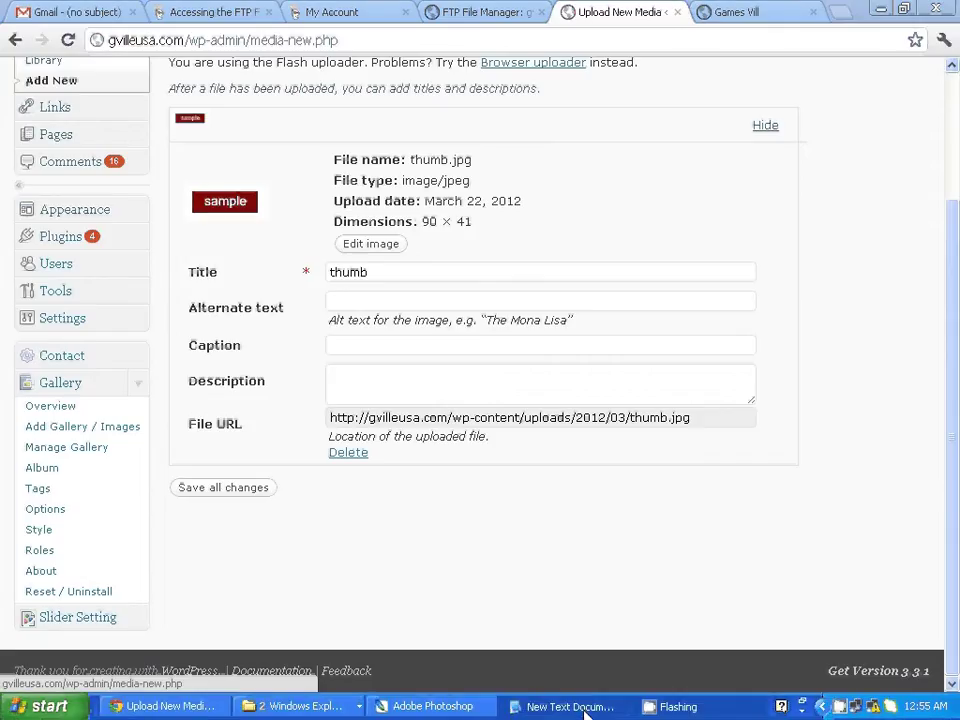
left_click(601, 480)
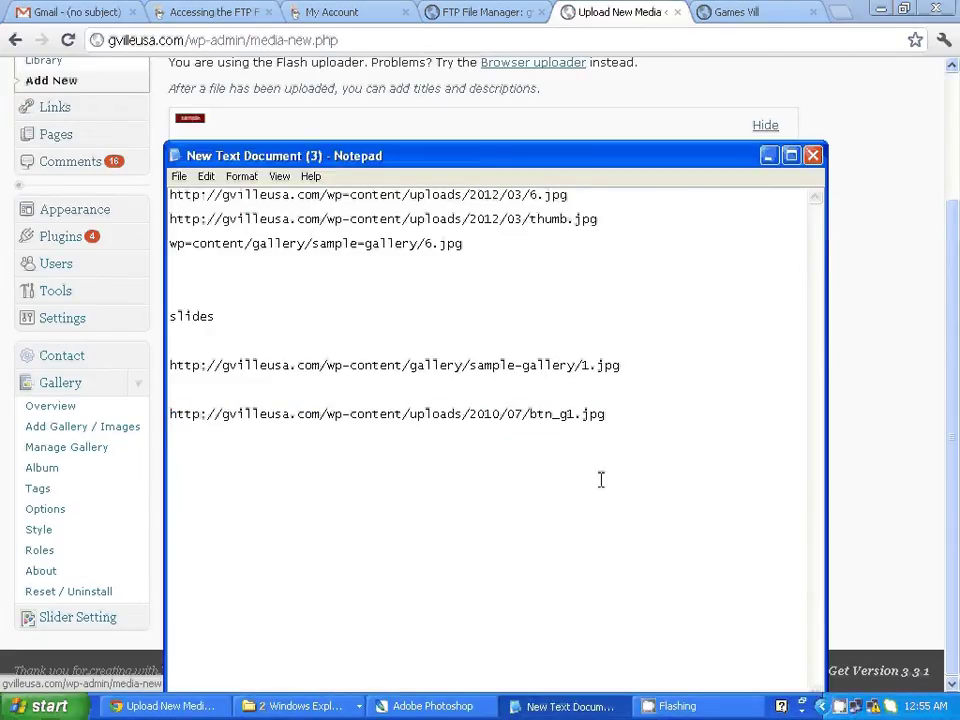
left_click(165, 480)
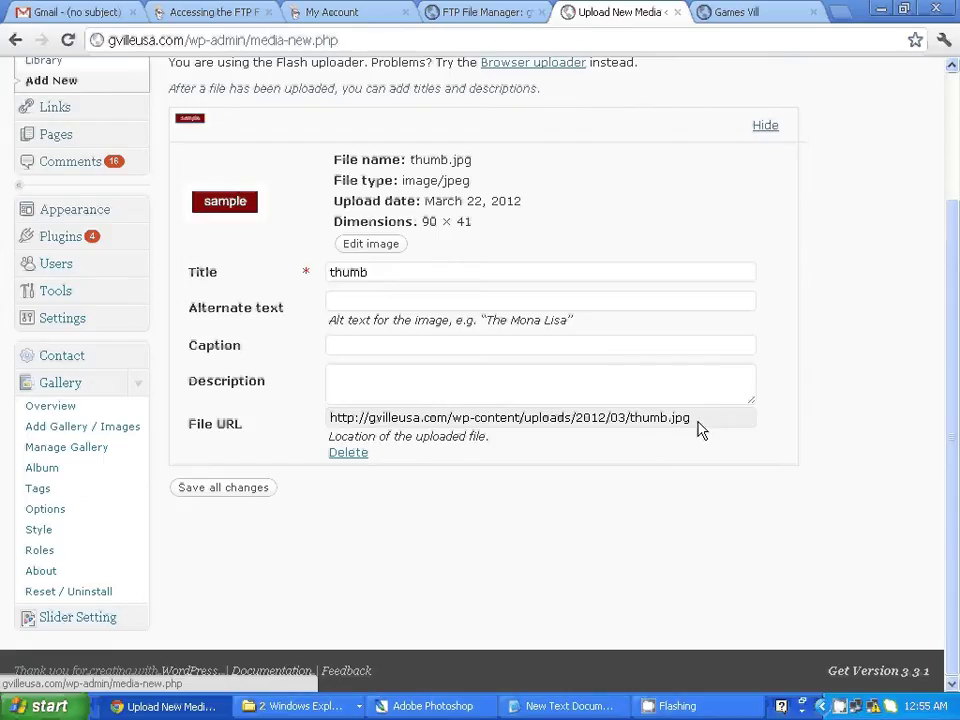
key("alt+Tab")
key("ctrl+v")
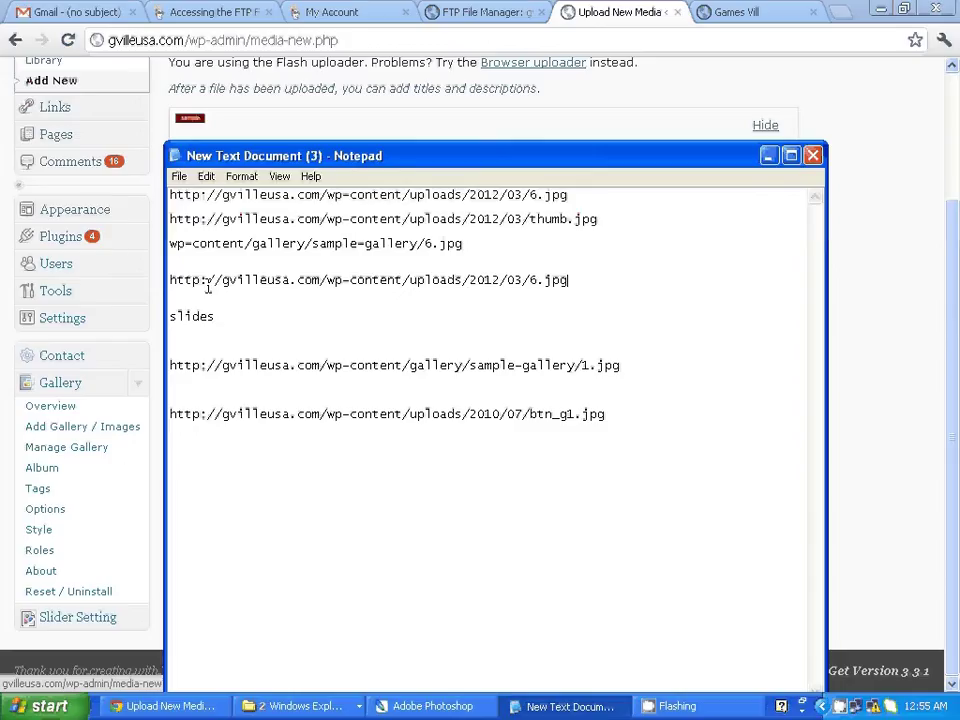
key("alt+Tab")
left_click_drag(710, 427, 318, 423)
key("ctrl+c")
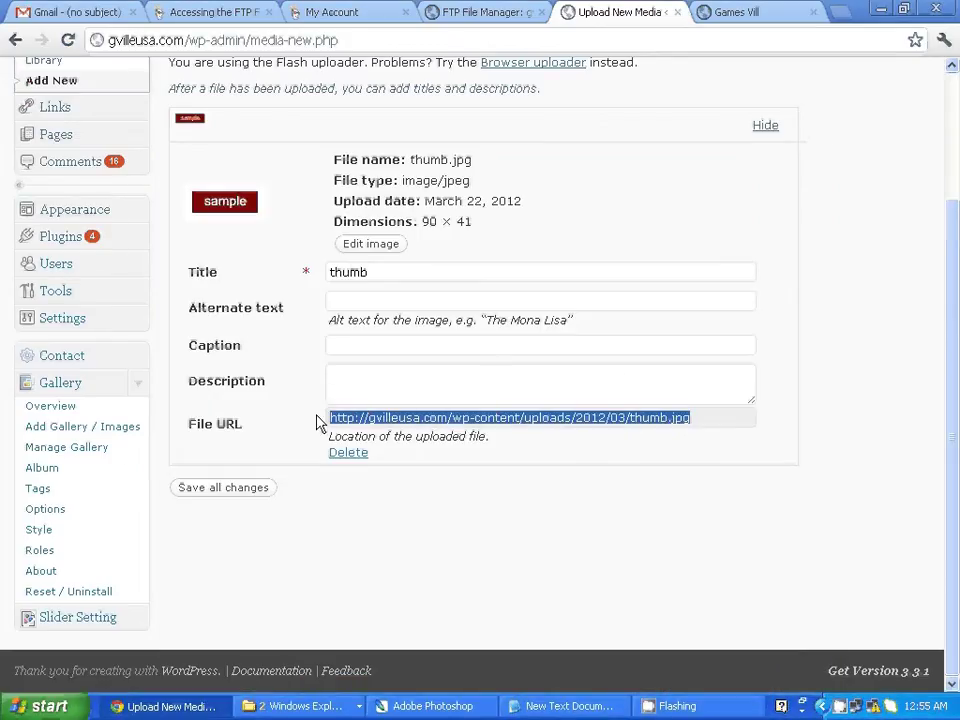
left_click(232, 490)
Step: Paste the thumb.jpg URL into Notepad below the 6.jpg line
key("alt+Tab")
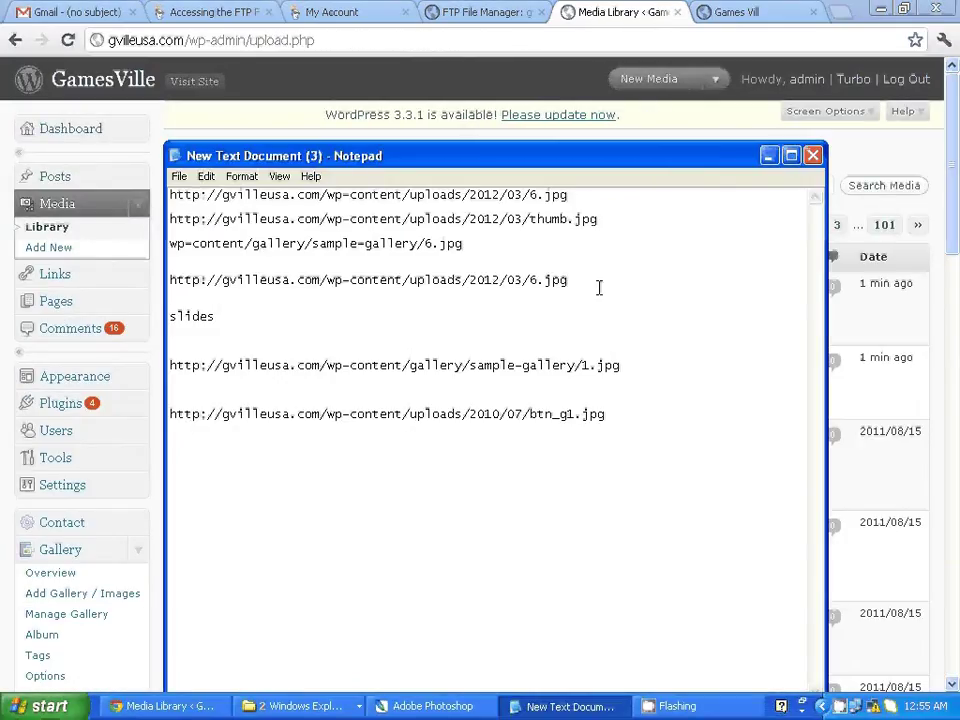
key("ctrl+v")
key("alt+Tab")
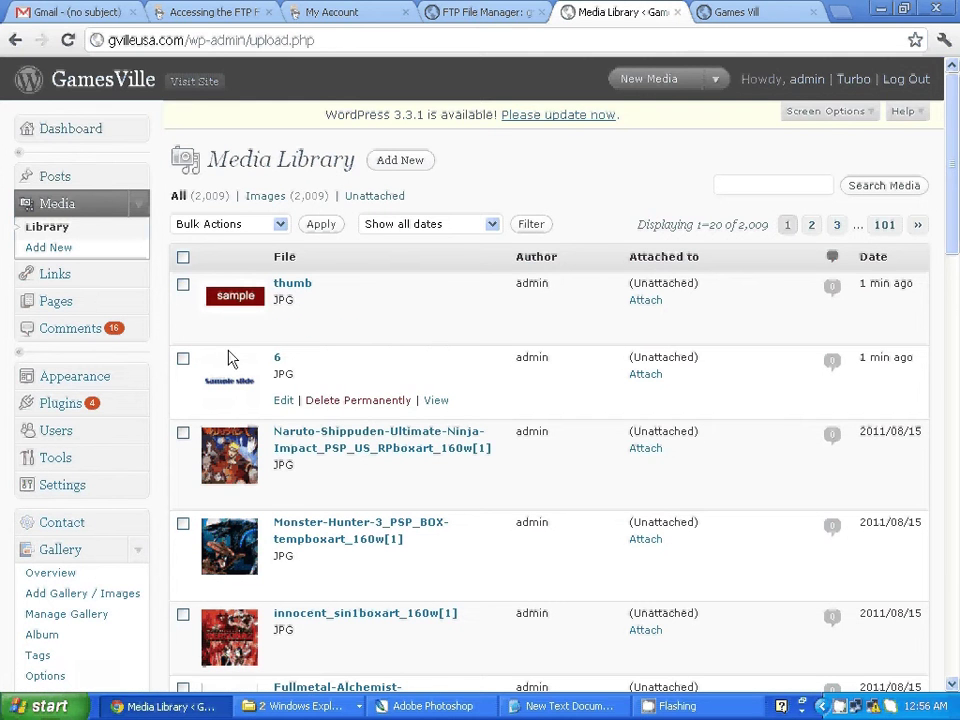
Step: Check thumb and 6 in the Media Library, then bring up the GamesVille homepage tab
scroll(231, 358, "down", 5)
scroll(231, 358, "down", 1)
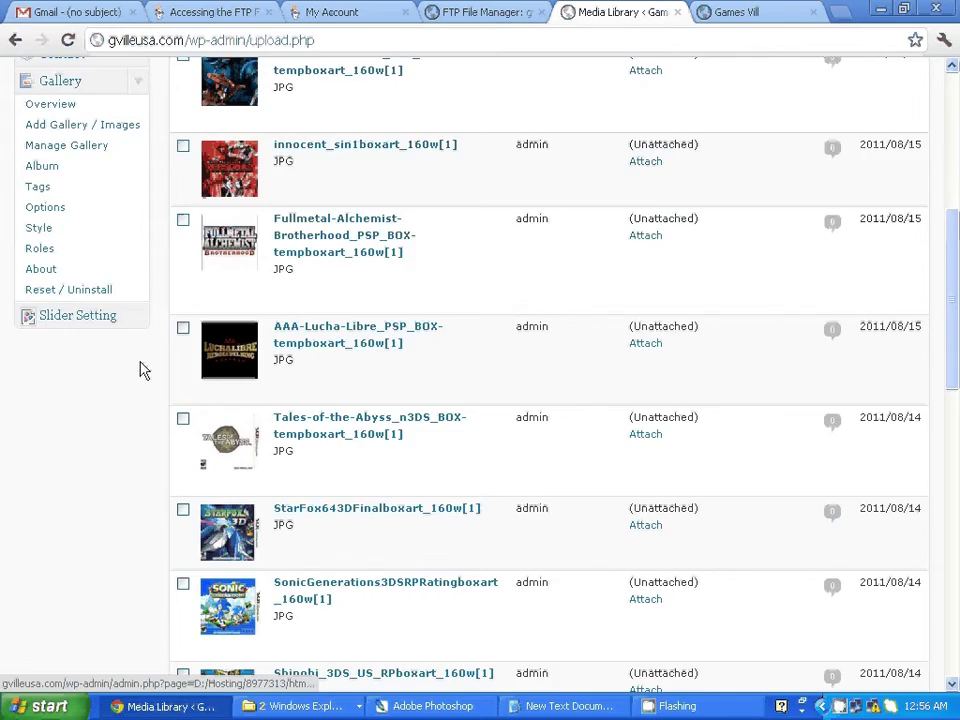
scroll(145, 385, "up", 5)
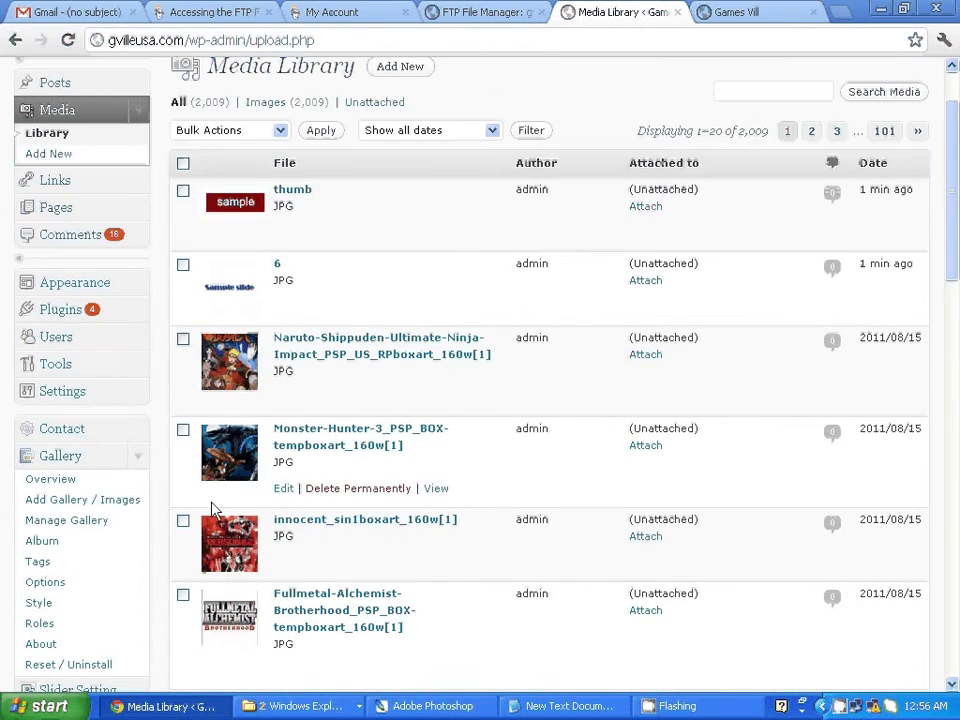
scroll(214, 508, "up", 2)
left_click(735, 11)
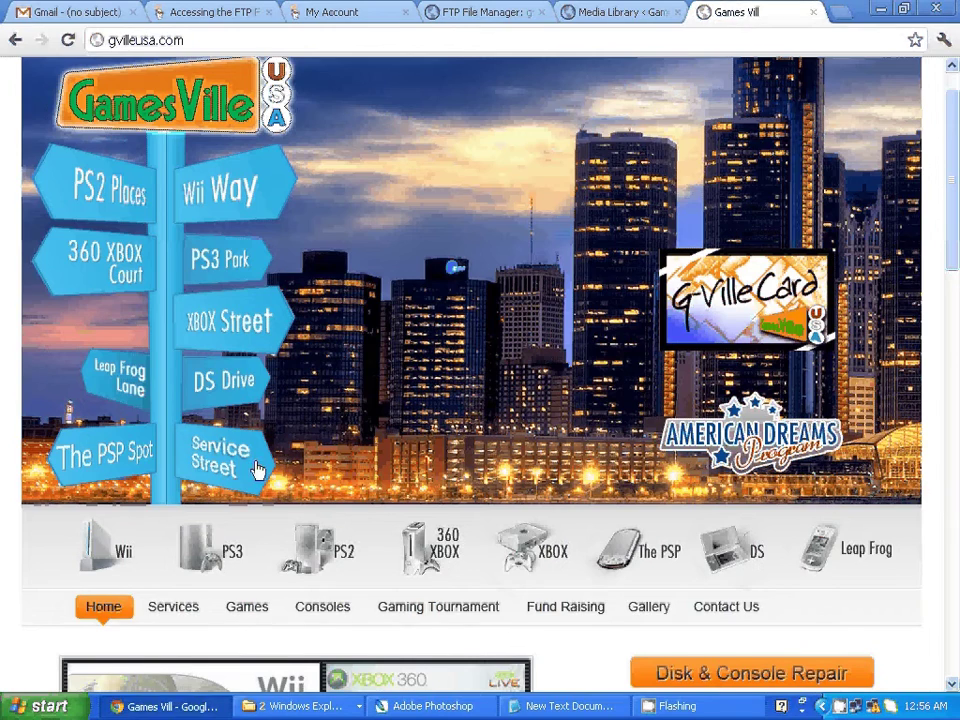
Step: Scroll the GamesVille homepage to check the slider, comparing it with the Media Library tab
scroll(235, 557, "down", 3)
scroll(233, 557, "down", 2)
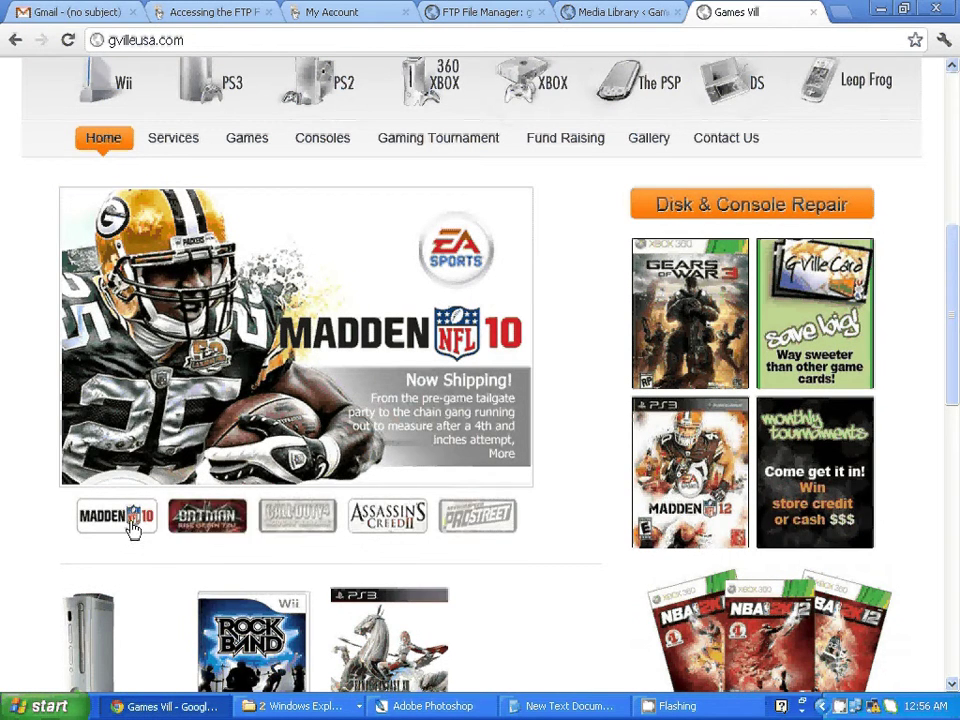
left_click(632, 12)
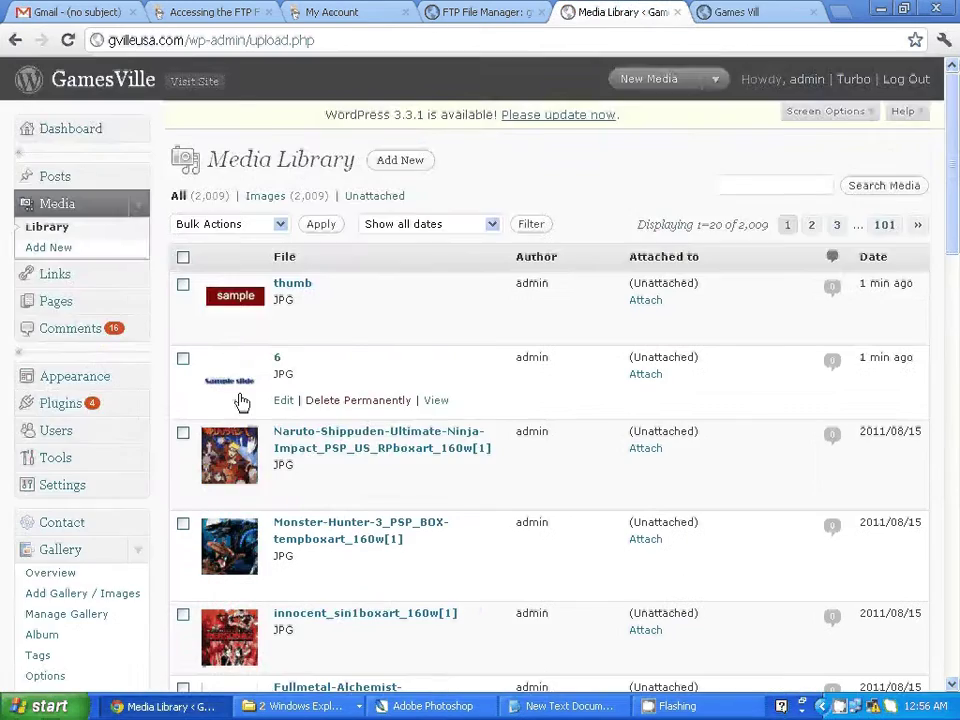
scroll(240, 401, "down", 4)
left_click(790, 11)
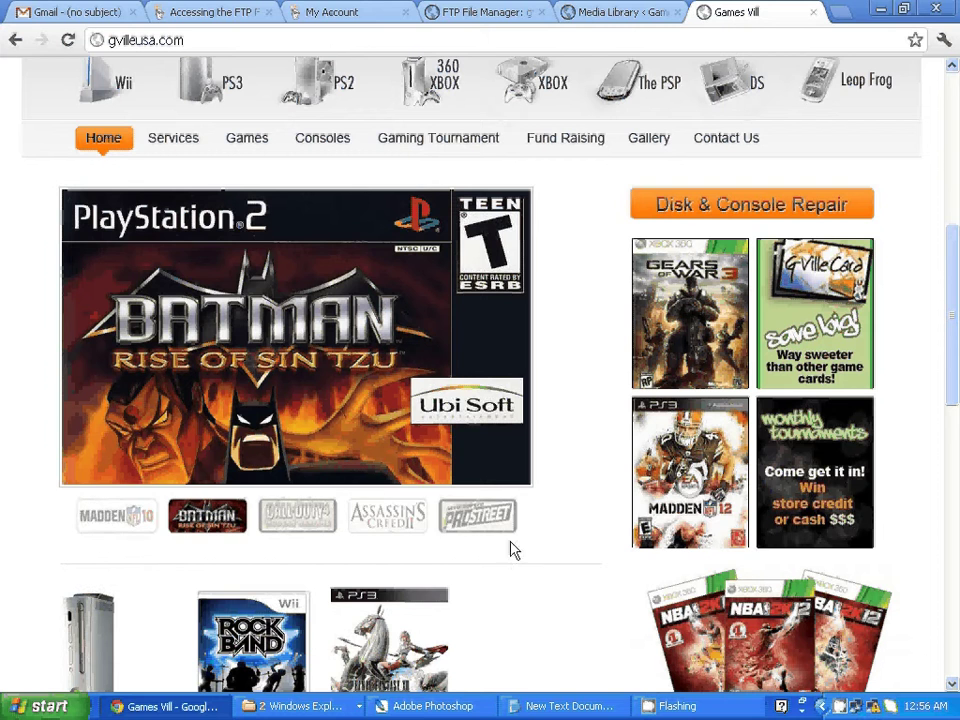
left_click(617, 14)
scroll(208, 343, "up", 5)
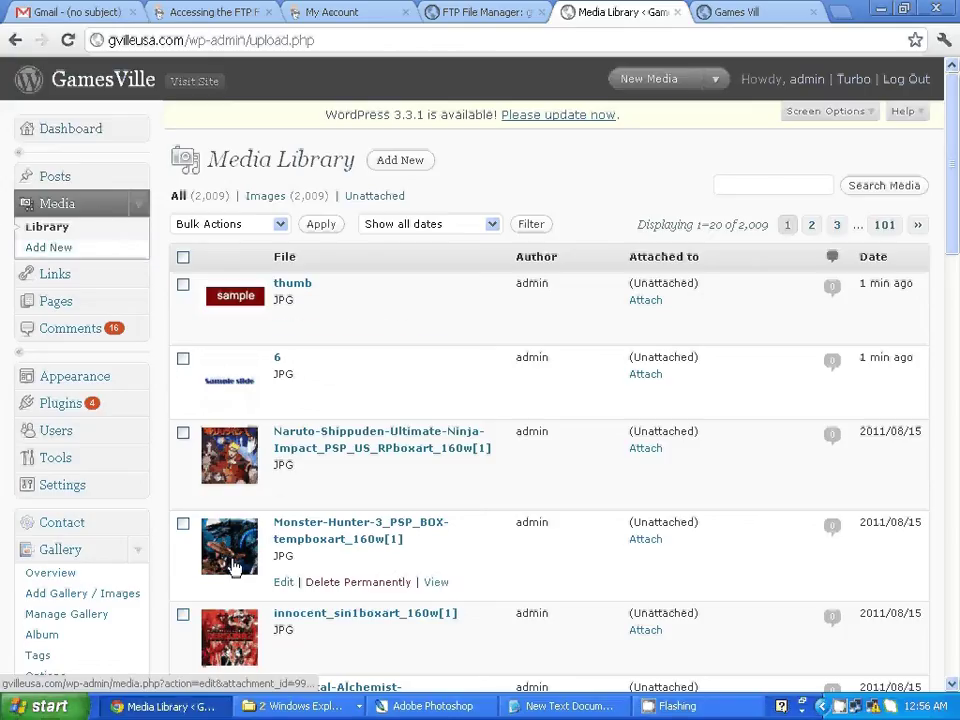
Step: Open NextGEN's Gallery > Add Gallery / Images page from the sidebar
scroll(232, 567, "down", 3)
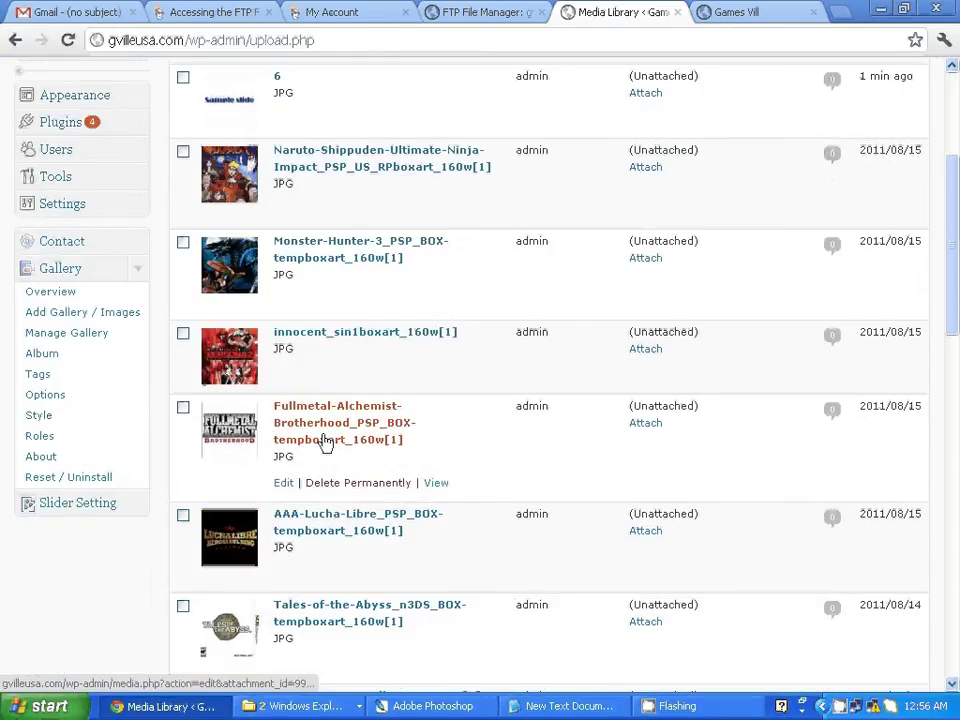
left_click(77, 320)
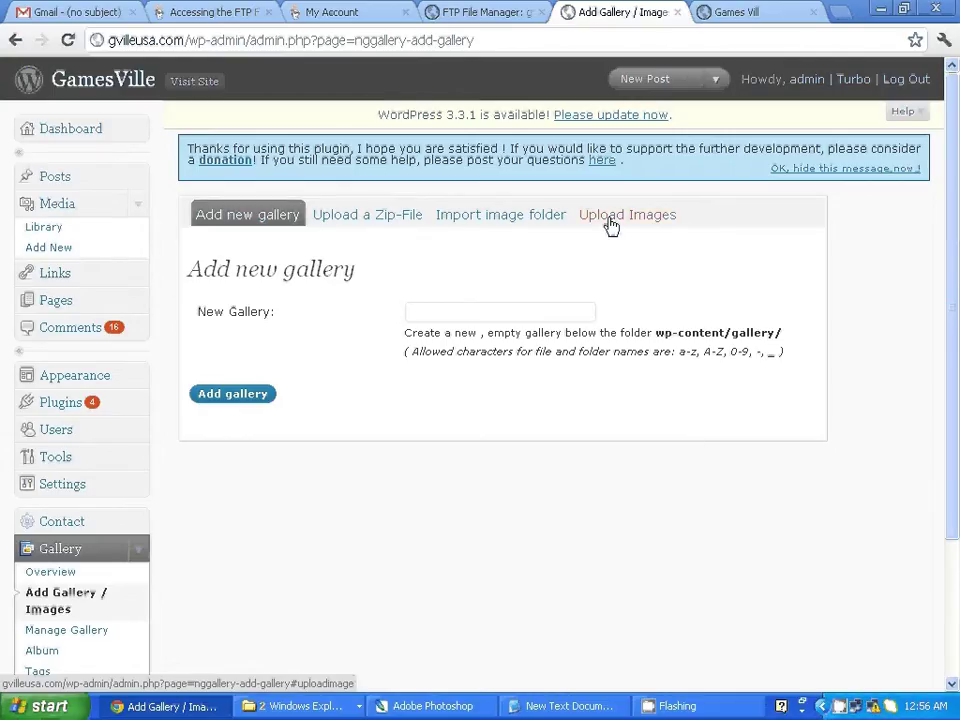
Step: Upload image 6 into the 6 - Homepage Slider NextGEN gallery
left_click(612, 216)
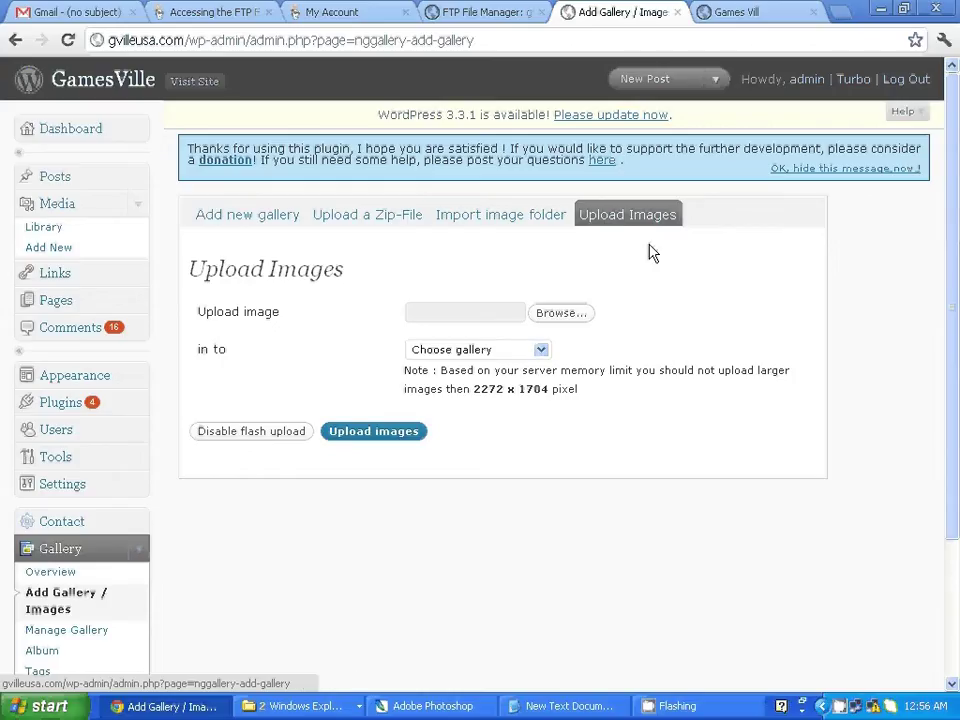
left_click(512, 358)
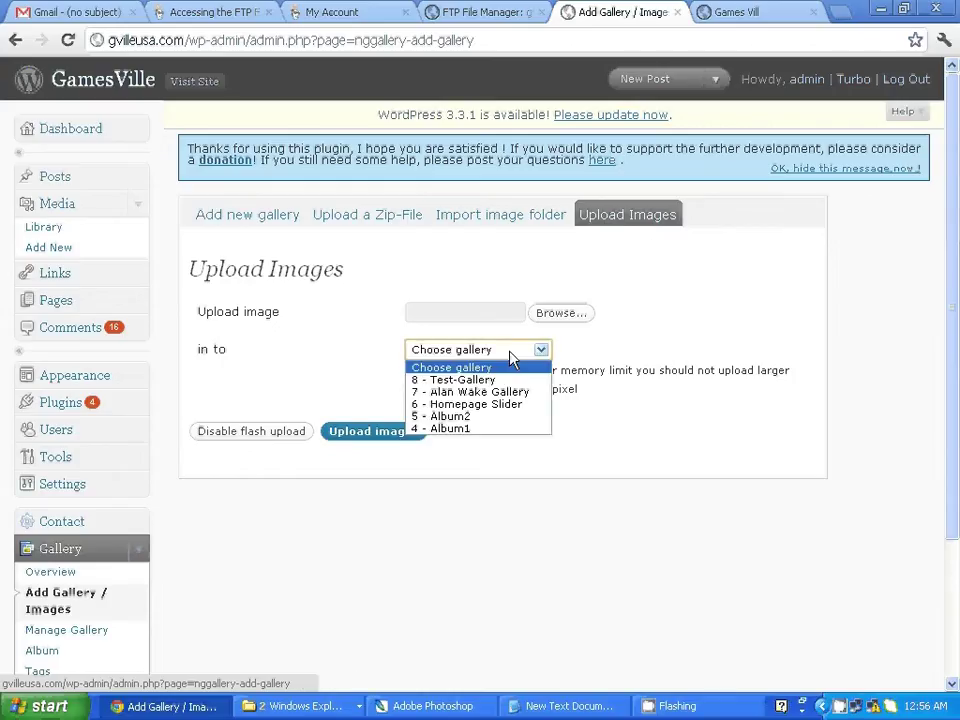
left_click(481, 404)
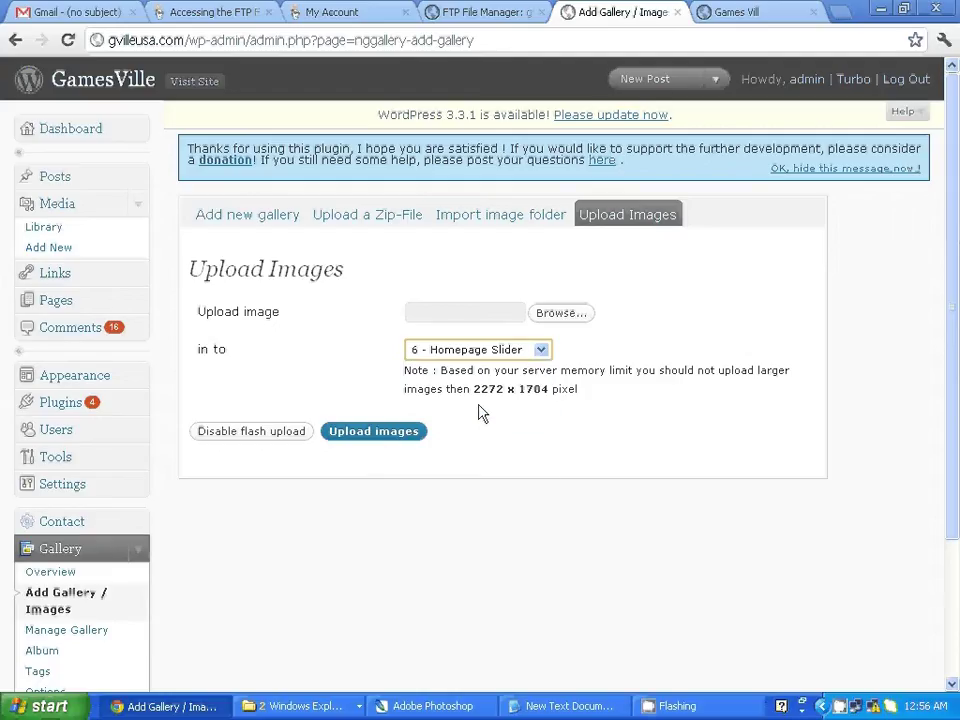
left_click(566, 317)
left_click(108, 76)
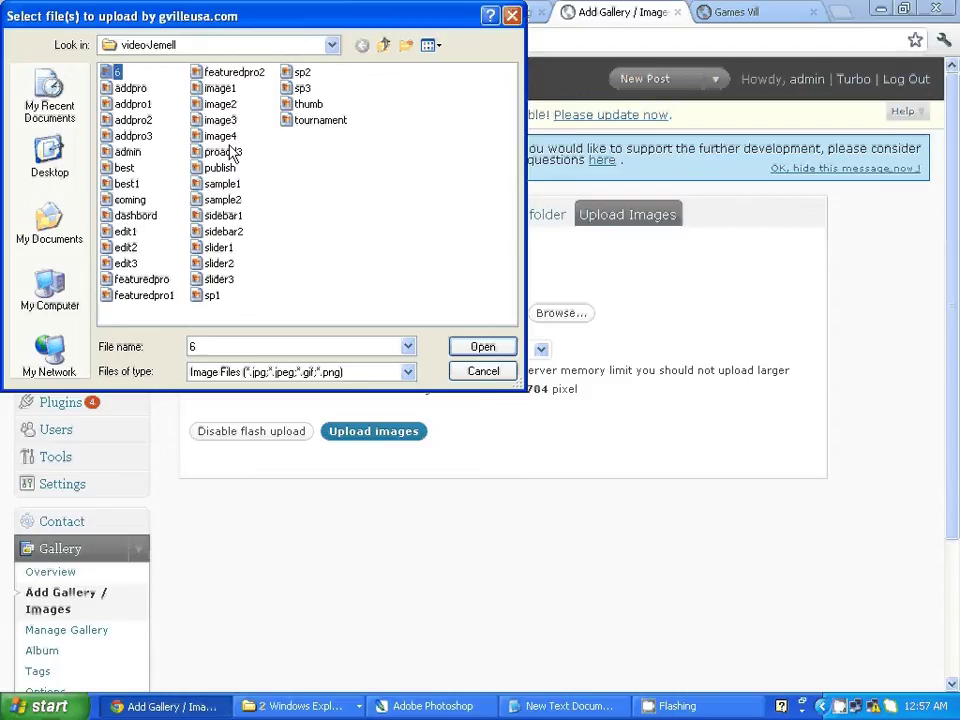
left_click(481, 347)
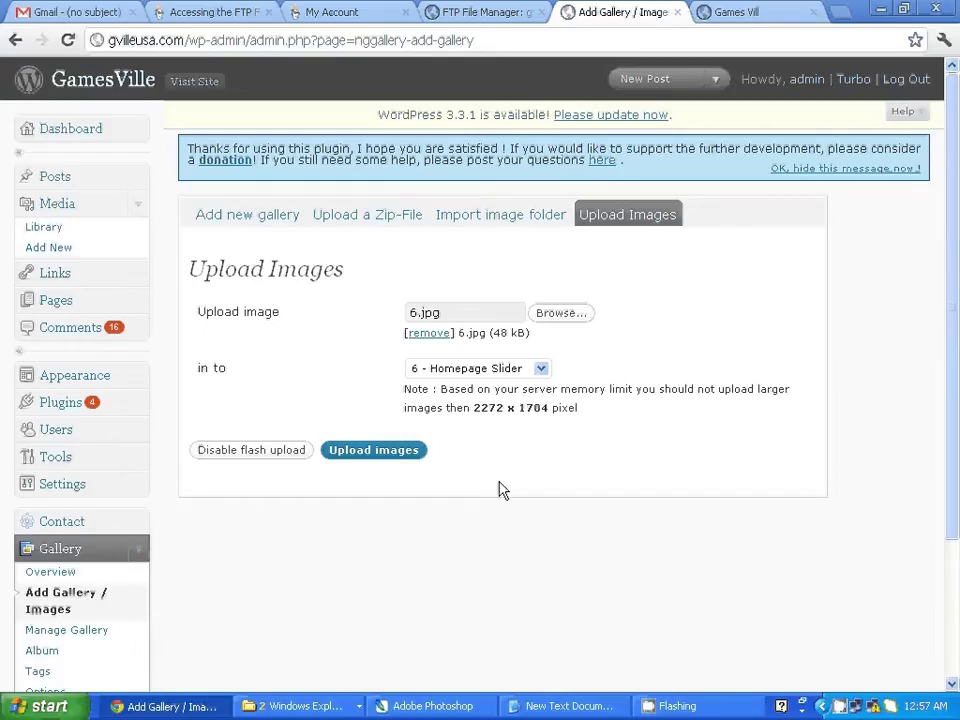
left_click(377, 458)
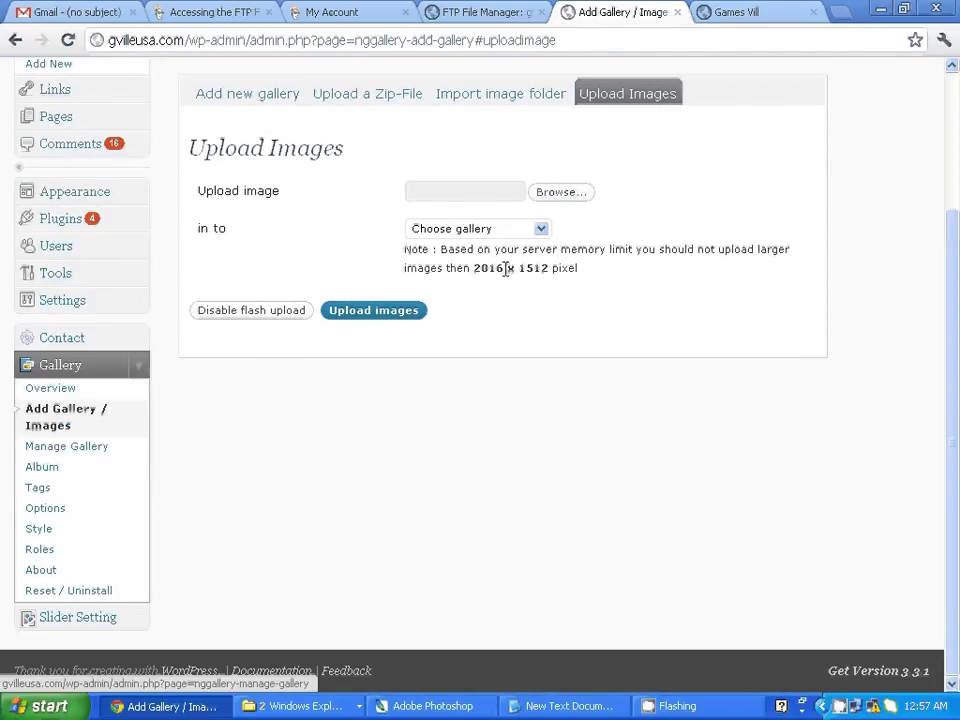
Step: Open the Homepage Slider gallery from Gallery > Manage Gallery
left_click(57, 455)
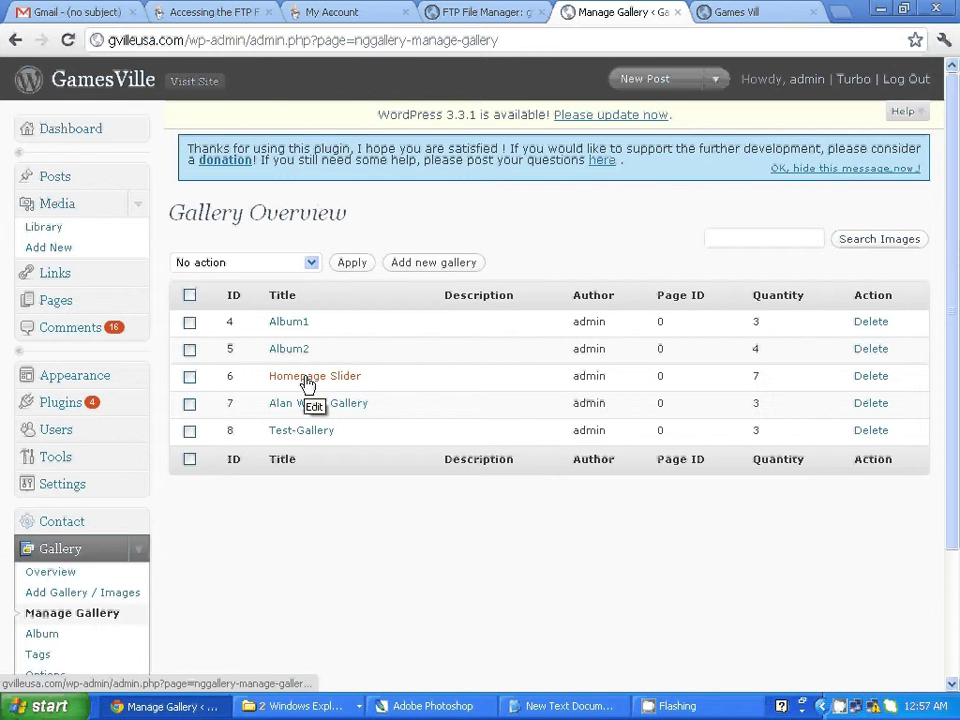
left_click(307, 383)
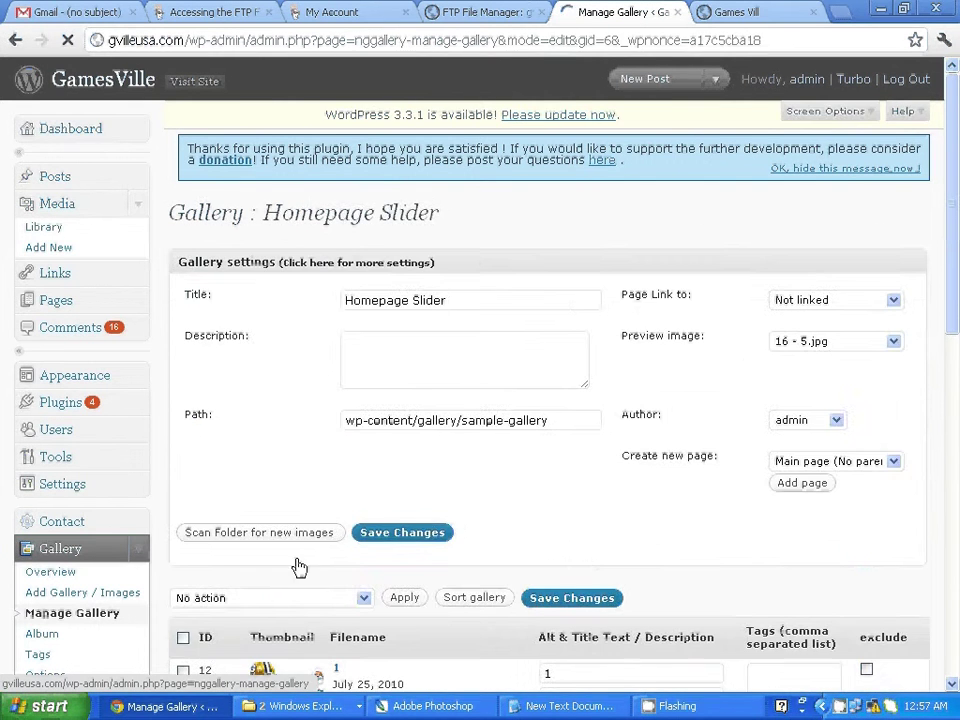
scroll(299, 567, "down", 8)
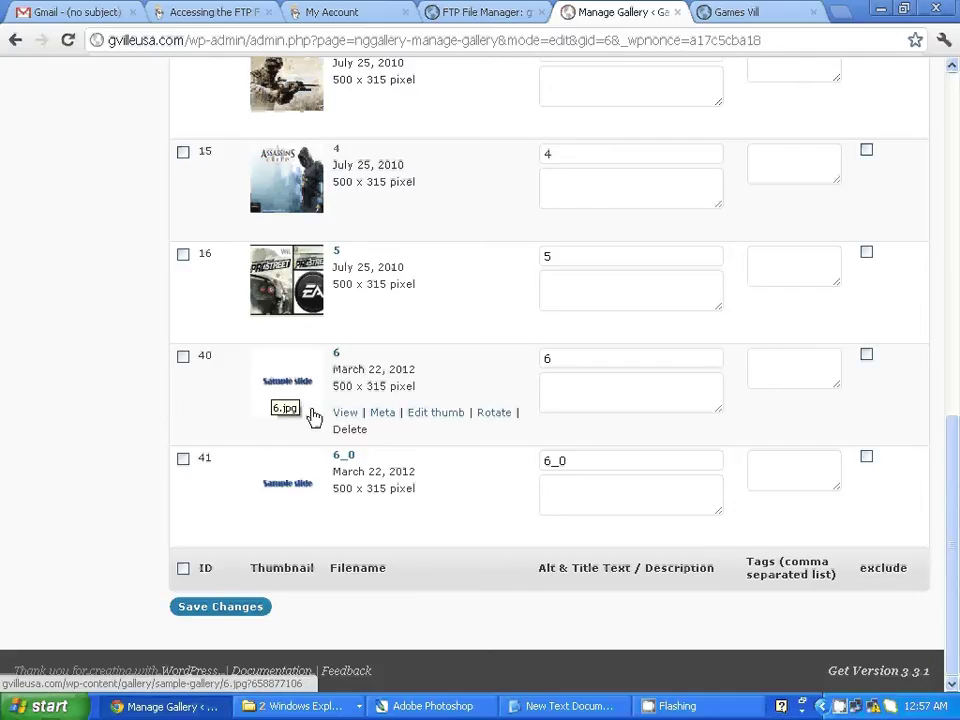
Step: Delete the duplicate picture 41 (6_0.jpg), keeping image 6 as ID 40
left_click(352, 535)
left_click(523, 377)
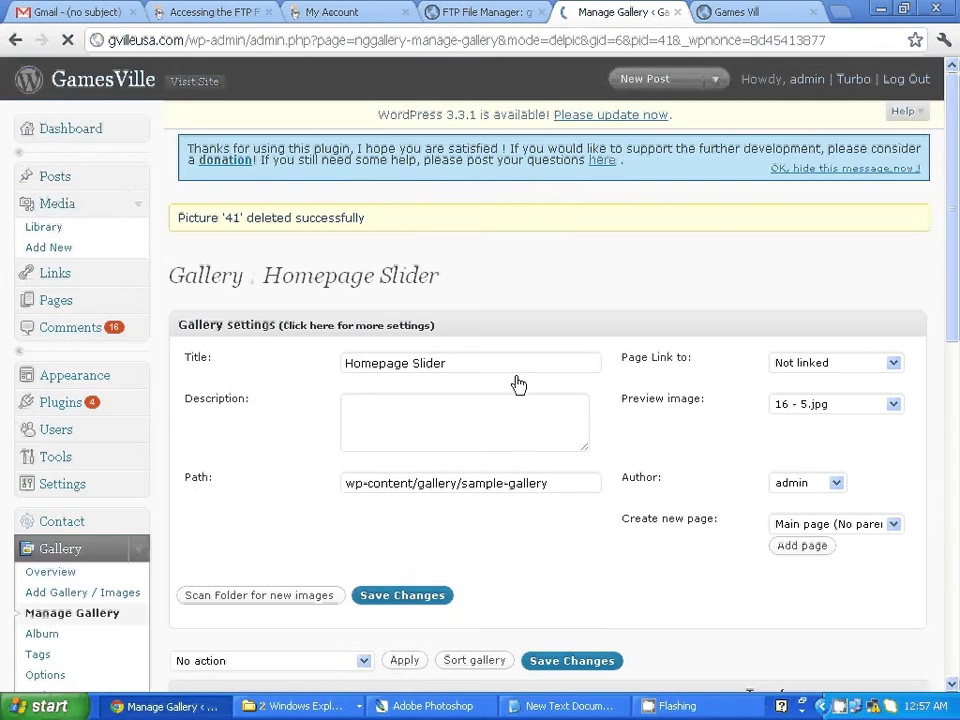
scroll(437, 508, "down", 10)
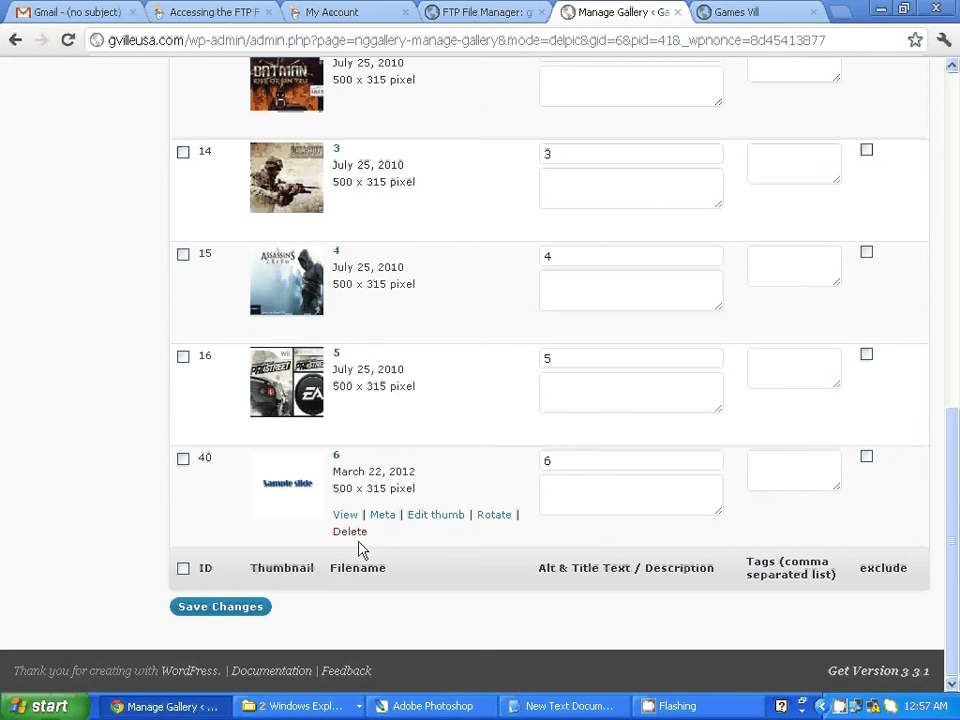
scroll(405, 551, "up", 3)
scroll(404, 548, "down", 3)
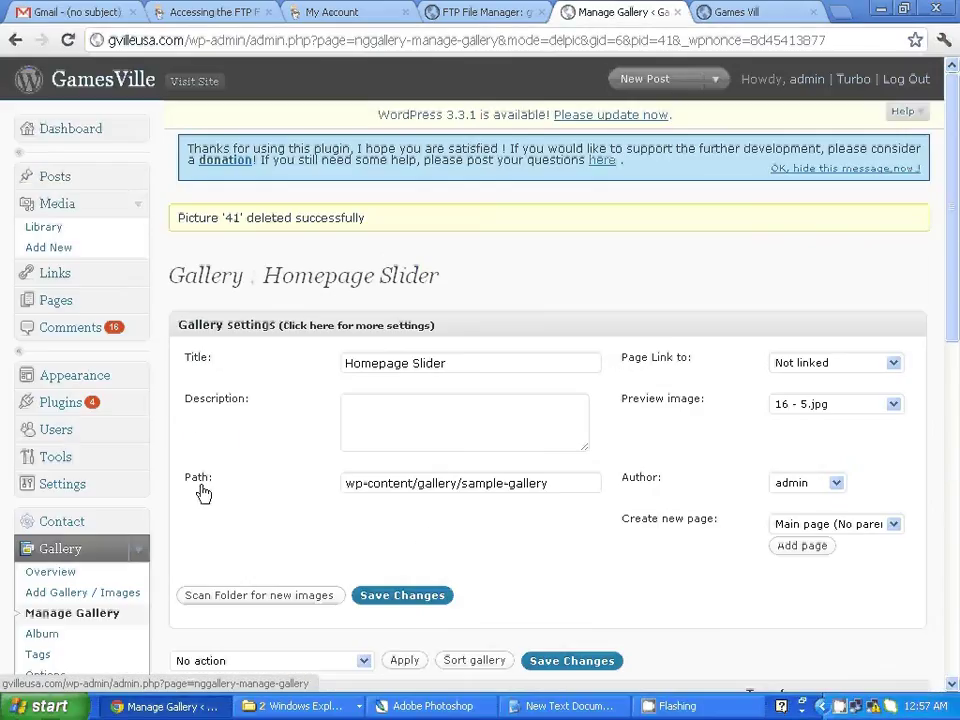
Step: Copy the gallery path into a new Notepad line and append 6.jpg: wp-content/gallery/sample-gallery/6.jpg
left_click(554, 483)
left_click_drag(554, 483, 342, 484)
key("ctrl+c")
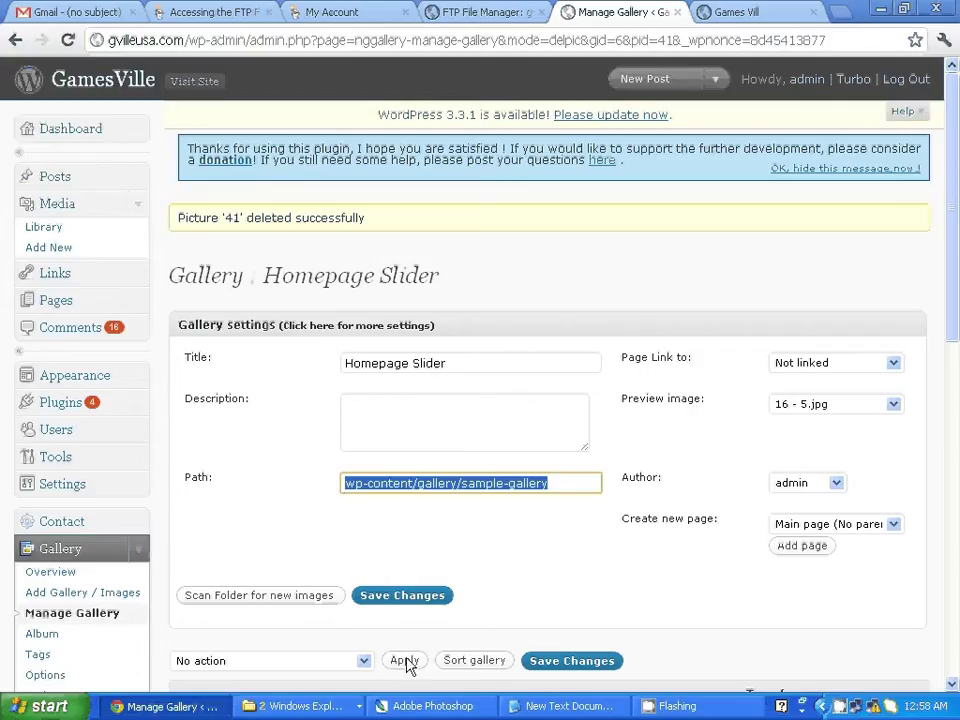
left_click(572, 706)
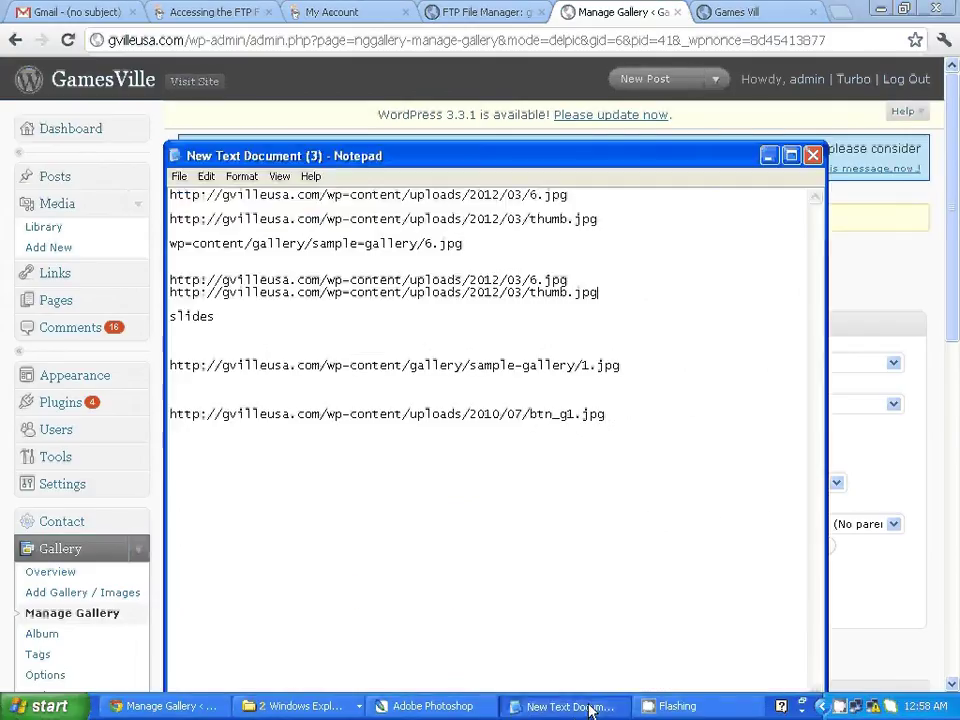
key("Return")
key("ctrl+v")
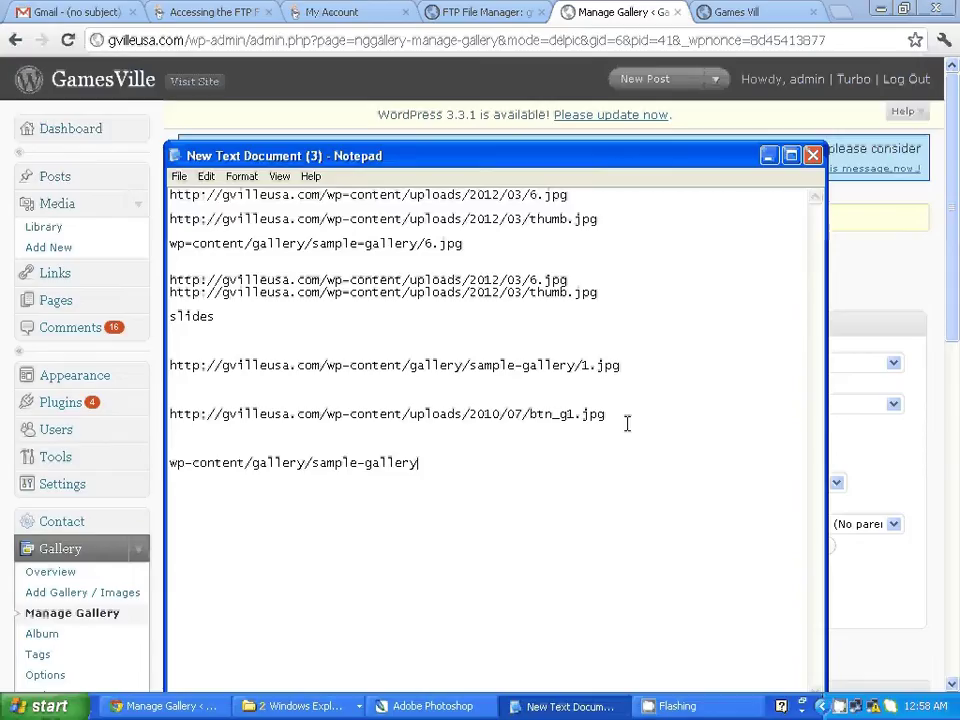
key("alt+Tab")
key("alt+Tab")
type("6.jpg")
key("alt+Tab")
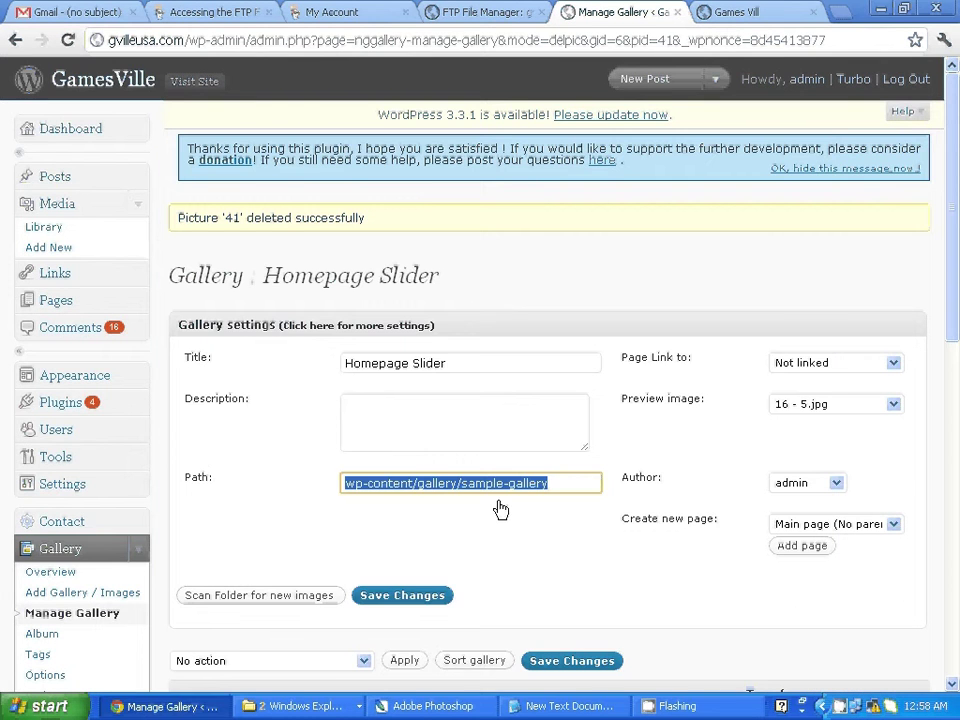
Step: In the theme's Slider Settings, change Image 1's main image URL from sample-gallery/1.jpg to 6.jpg
scroll(268, 562, "down", 5)
scroll(246, 268, "up", 5)
scroll(204, 546, "down", 3)
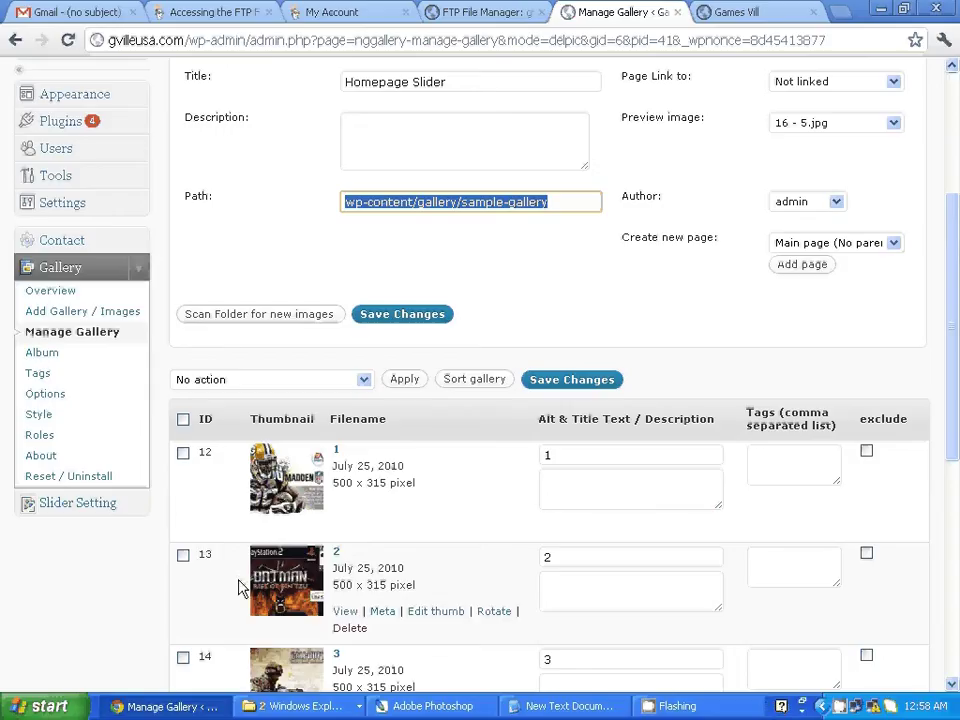
left_click(129, 513)
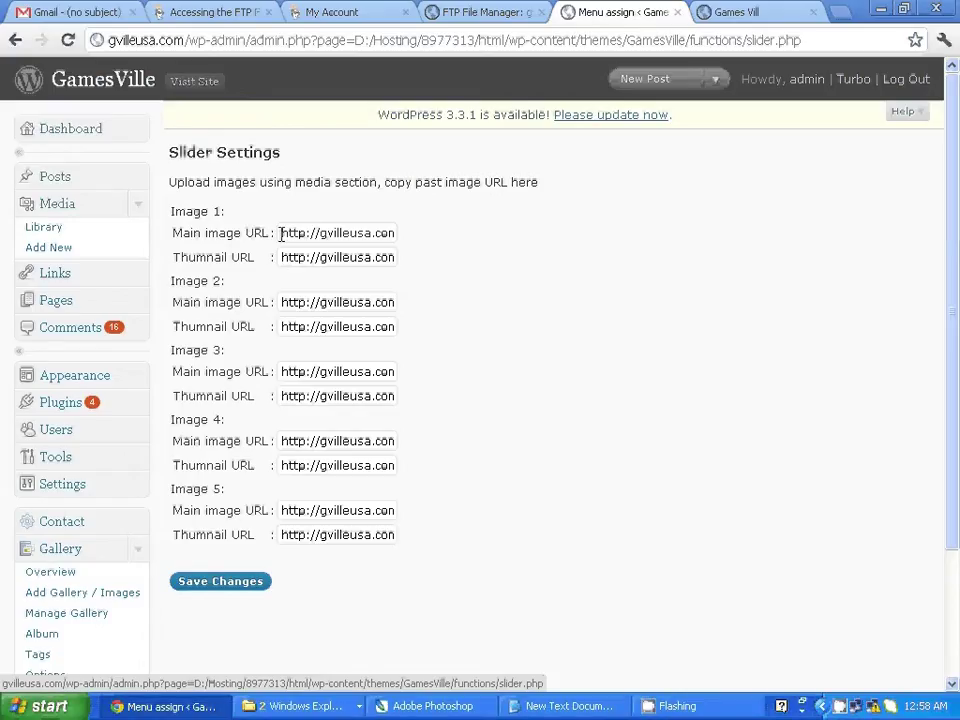
left_click(358, 232)
key("Right")
key("Right")
key("Right")
key("Right")
key("Right")
key("Right")
key("Right")
key("Right")
key("Right")
key("Right")
key("Right")
key("Right")
key("Right")
key("Right")
key("Right")
key("Right")
key("Right")
key("Right")
key("Right")
key("Right")
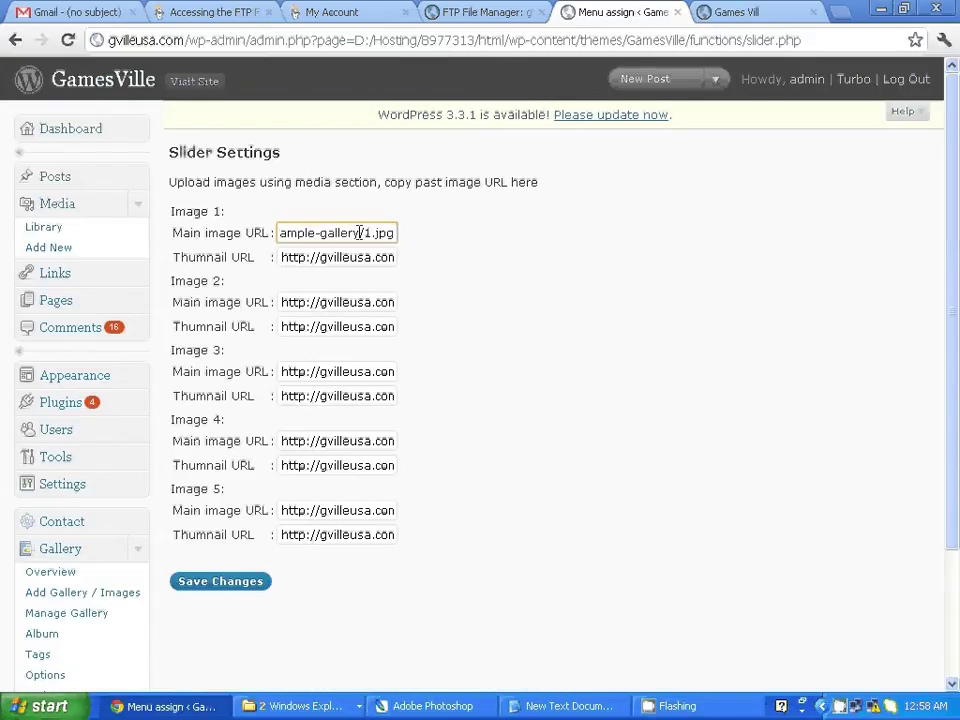
double_click(365, 232)
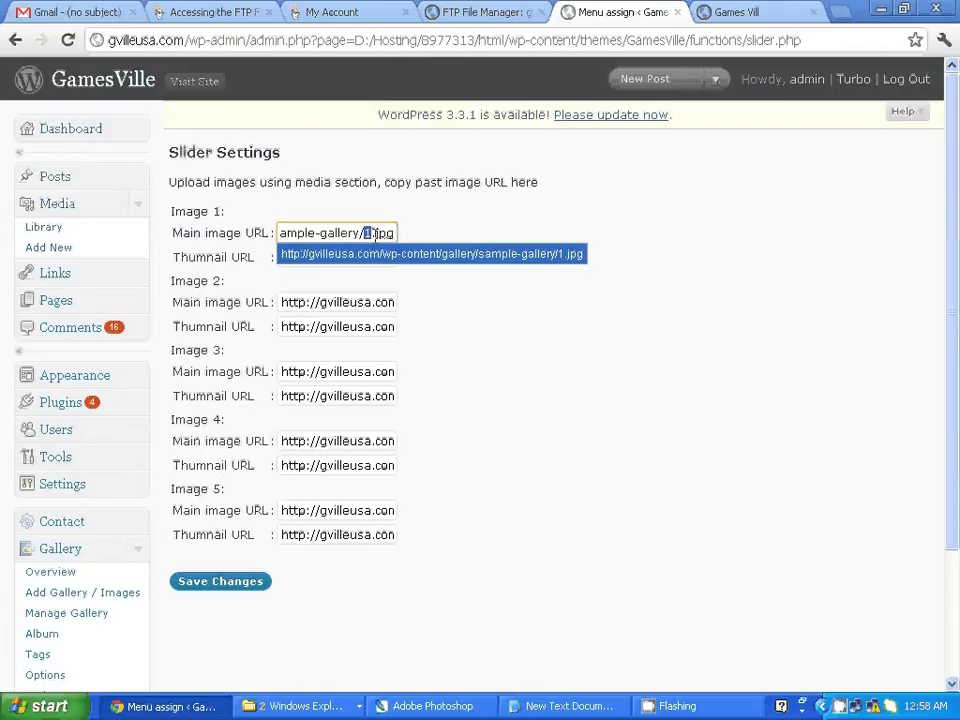
type("6")
left_click(440, 290)
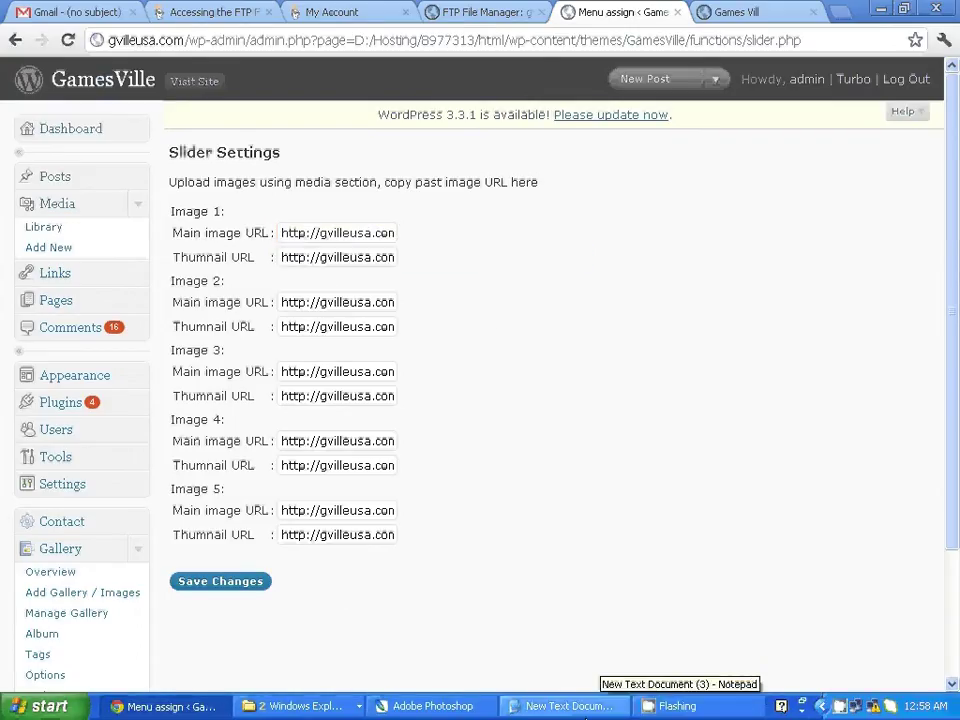
Step: Paste Image 1's old thumbnail URL (2010/07/btn_g1.jpg) onto a new Notepad line, then select the 2012/03/thumb.jpg URL
left_click(568, 706)
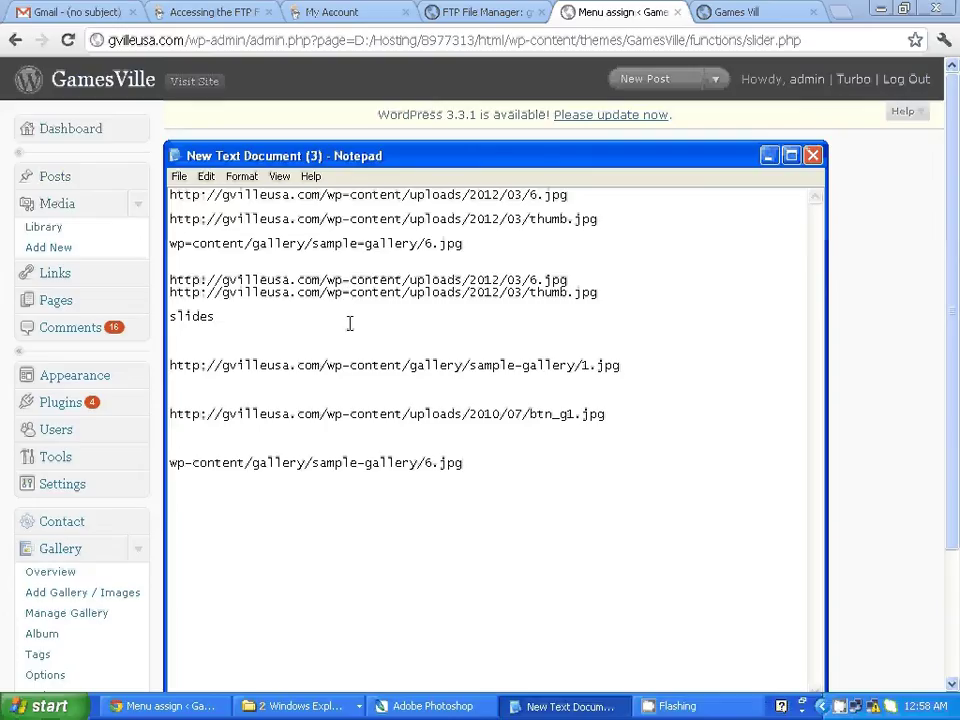
key("alt+Tab")
left_click_drag(279, 257, 415, 257)
key("ctrl+c")
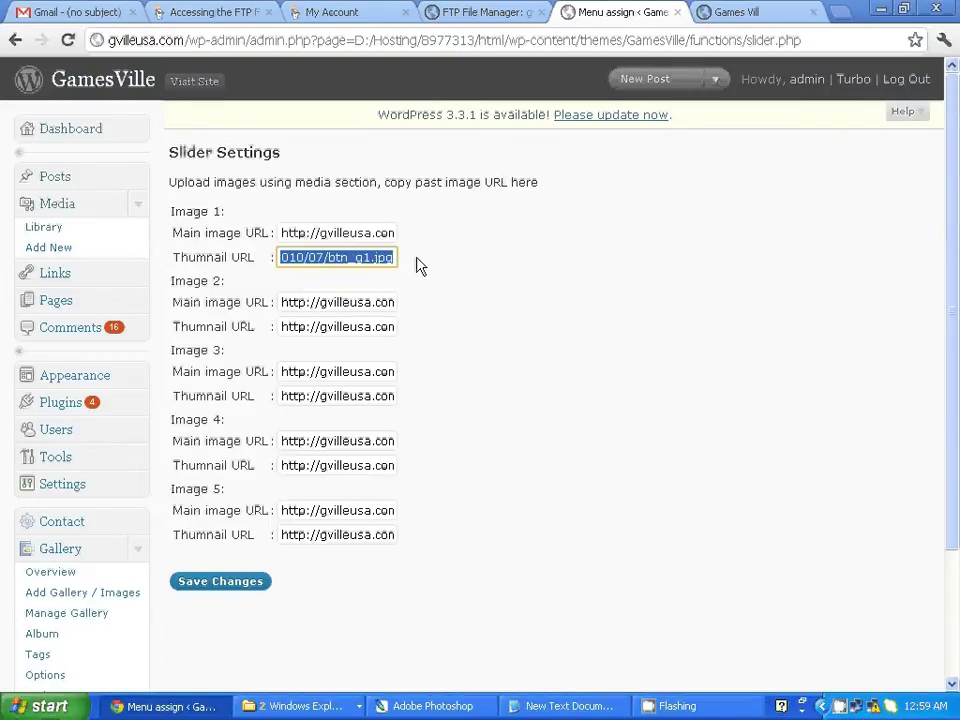
key("alt+Tab")
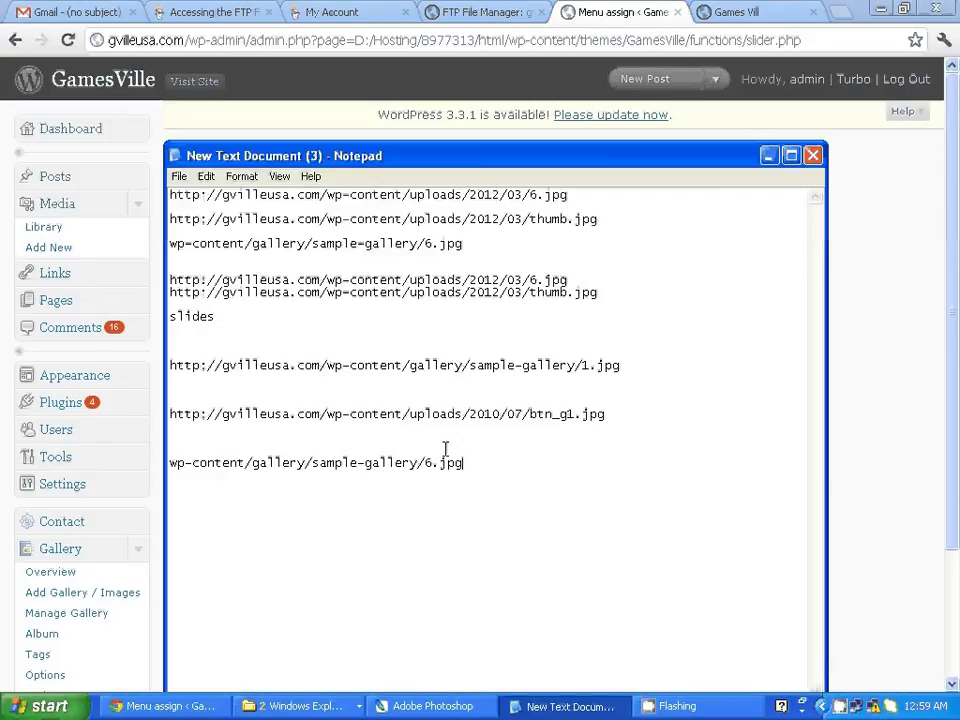
key("Return")
key("Return")
key("ctrl+v")
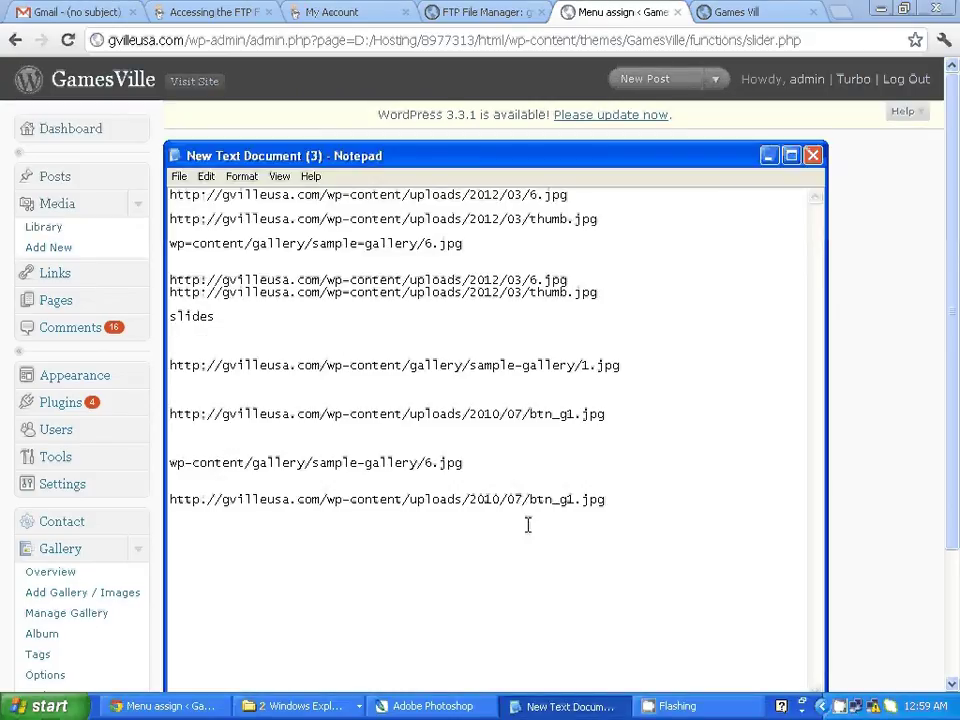
key("alt+Tab")
key("alt+Tab")
left_click_drag(599, 292, 160, 292)
left_click(158, 293)
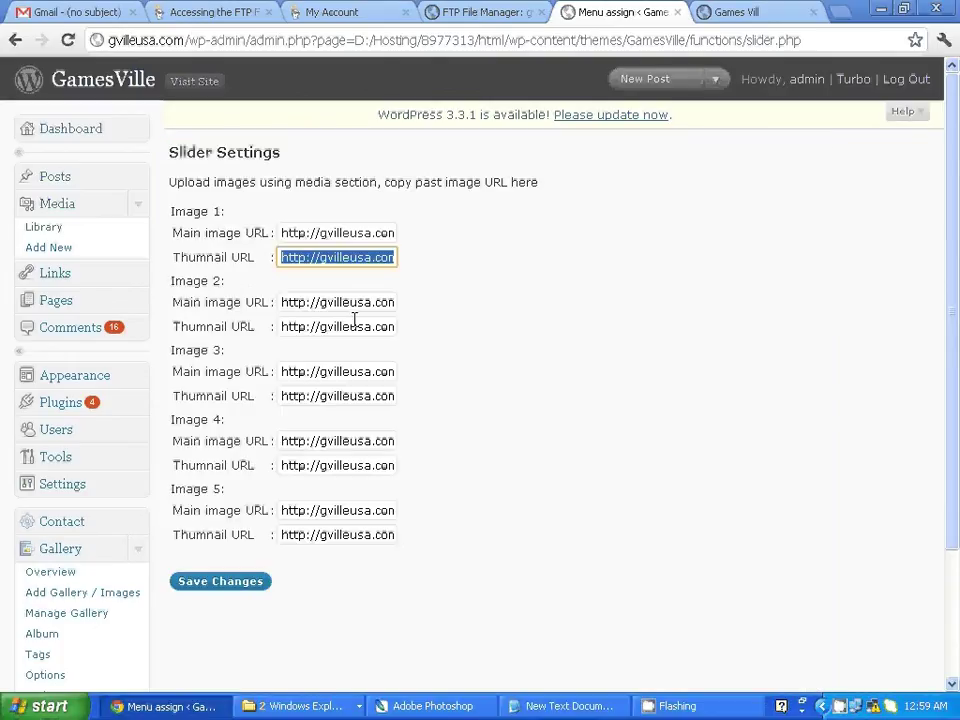
key("ctrl+v")
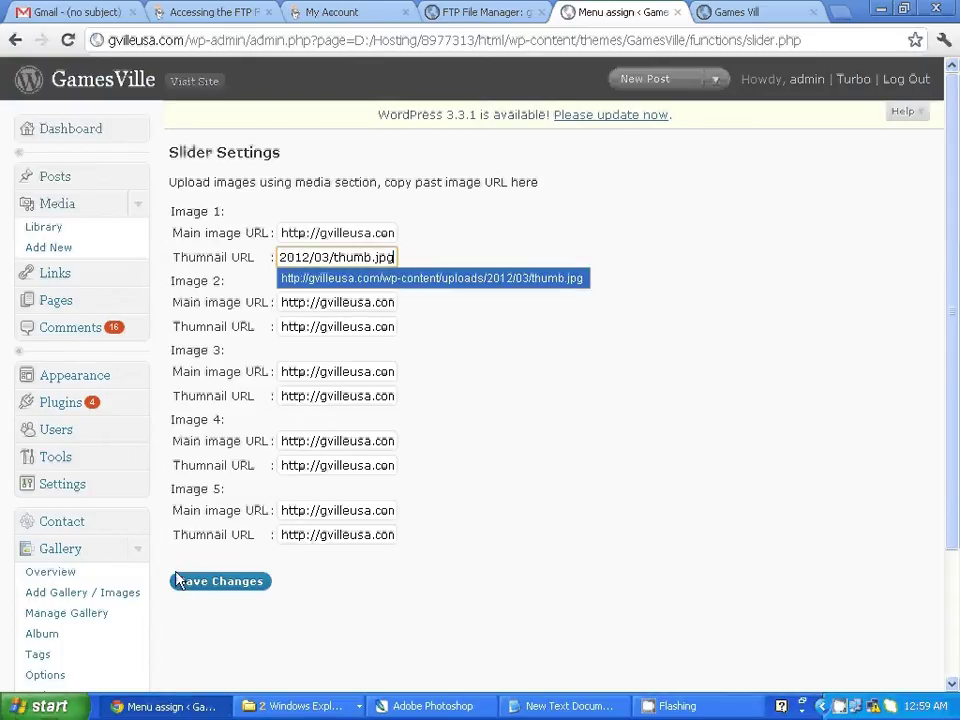
left_click(224, 590)
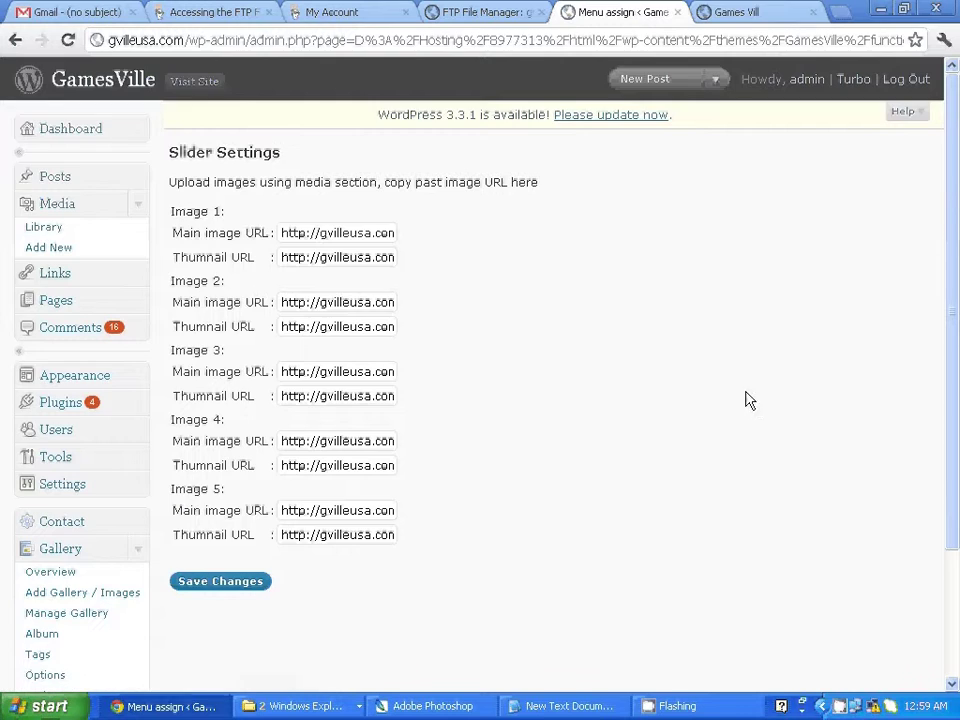
Step: Reload the live GamesVille homepage and view the new Sample slide via its thumbnail in the slider
left_click(757, 10)
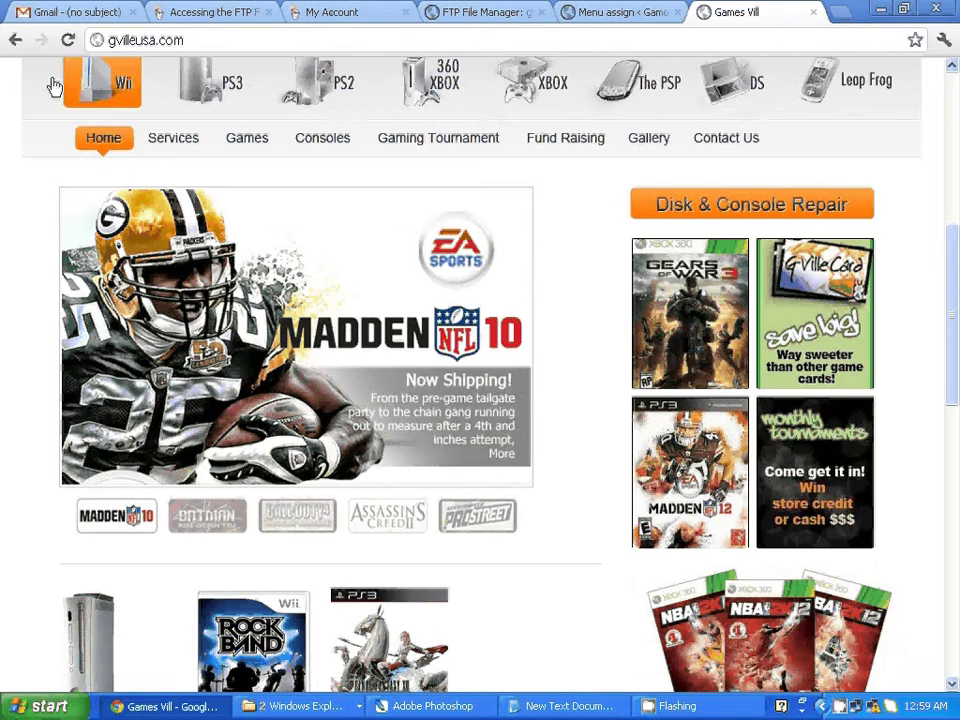
left_click(69, 42)
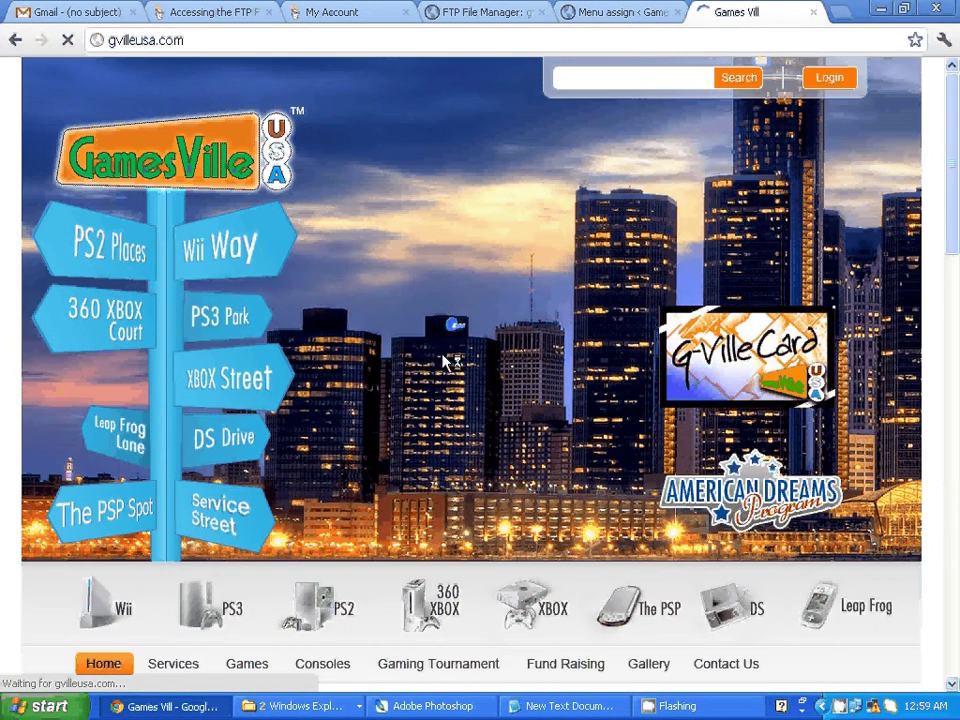
scroll(445, 337, "down", 5)
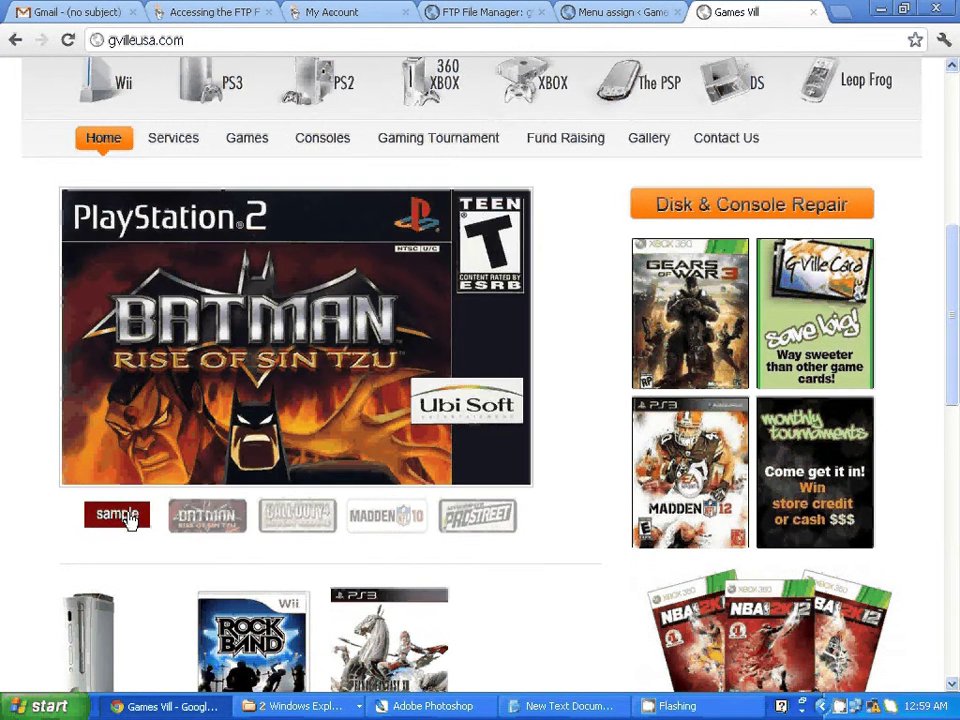
left_click(128, 517)
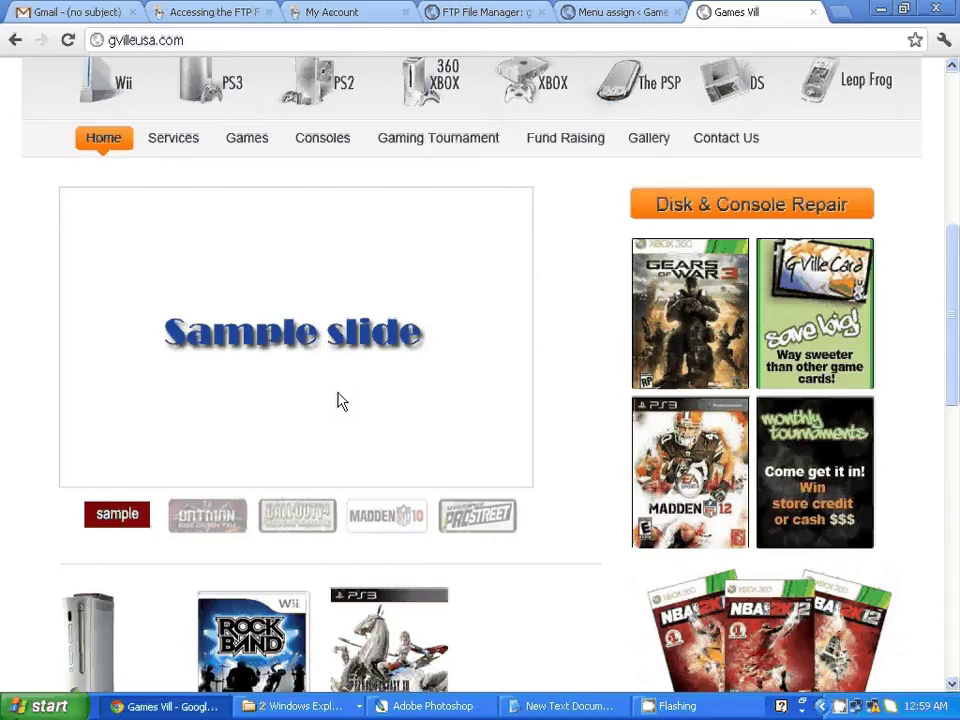